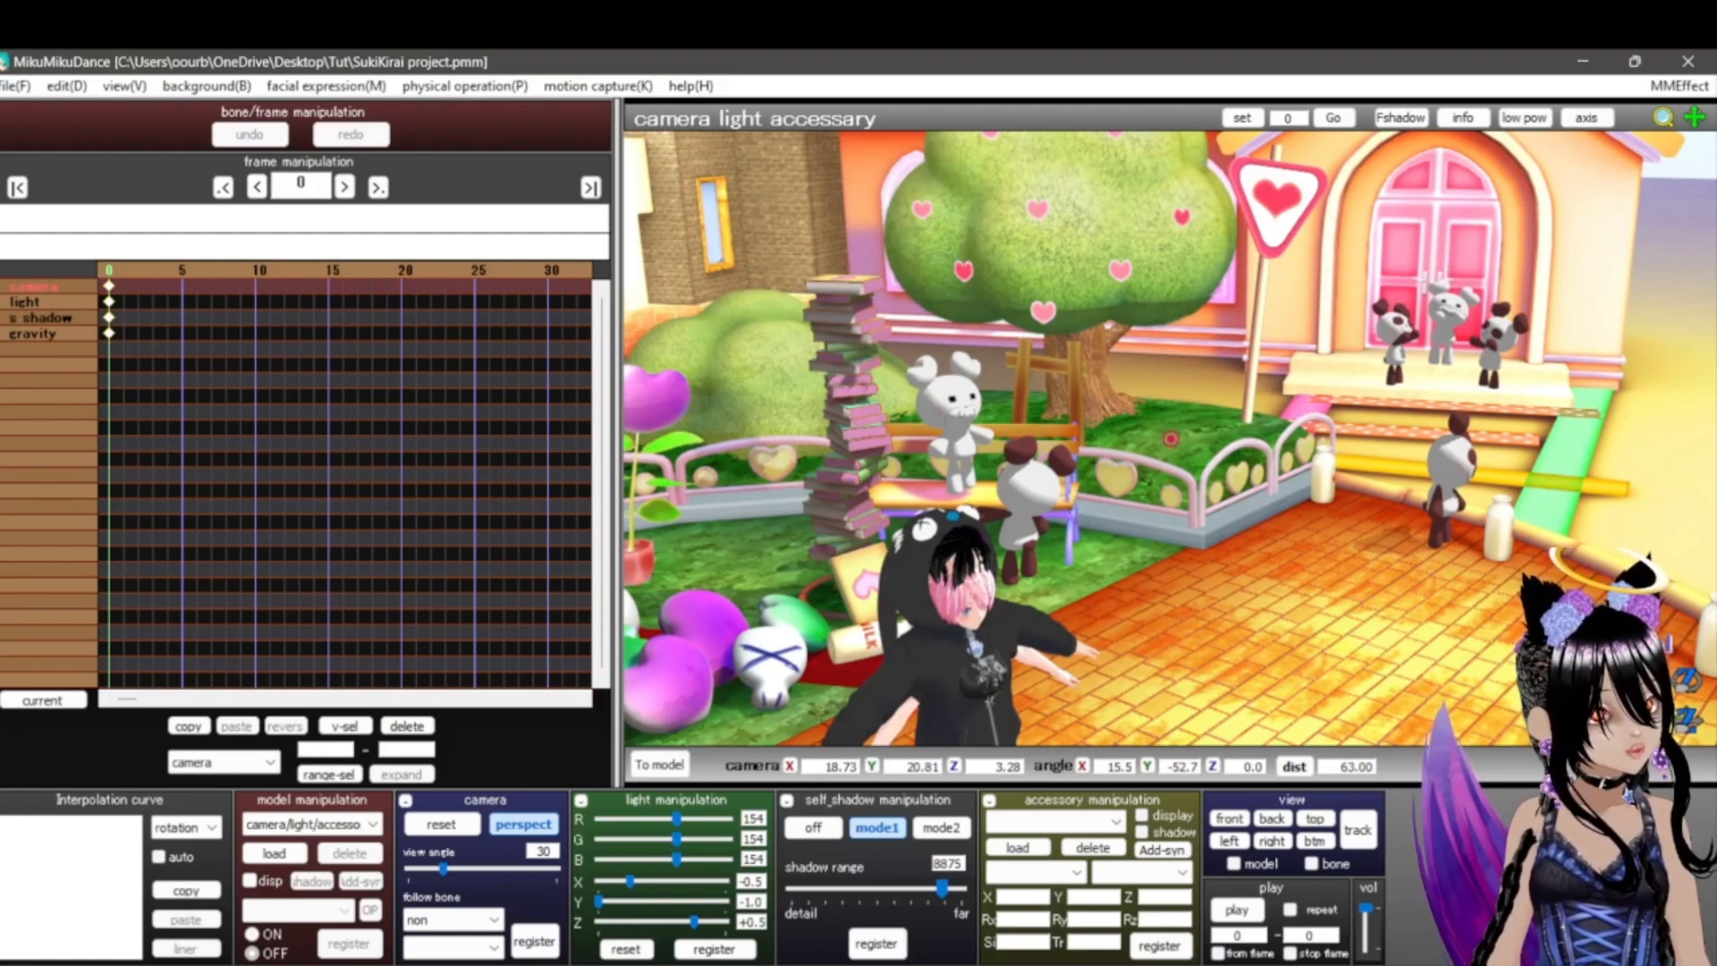
# Step: Examine the white bear at the bench and the surrounding stage from close up and from a distance
pyautogui.moveTo(1171, 438); pyautogui.dragTo(992, 429, button='right')
pyautogui.scroll(20, 1171, 438)
pyautogui.moveTo(1170, 438); pyautogui.dragTo(903, 501, button='middle')
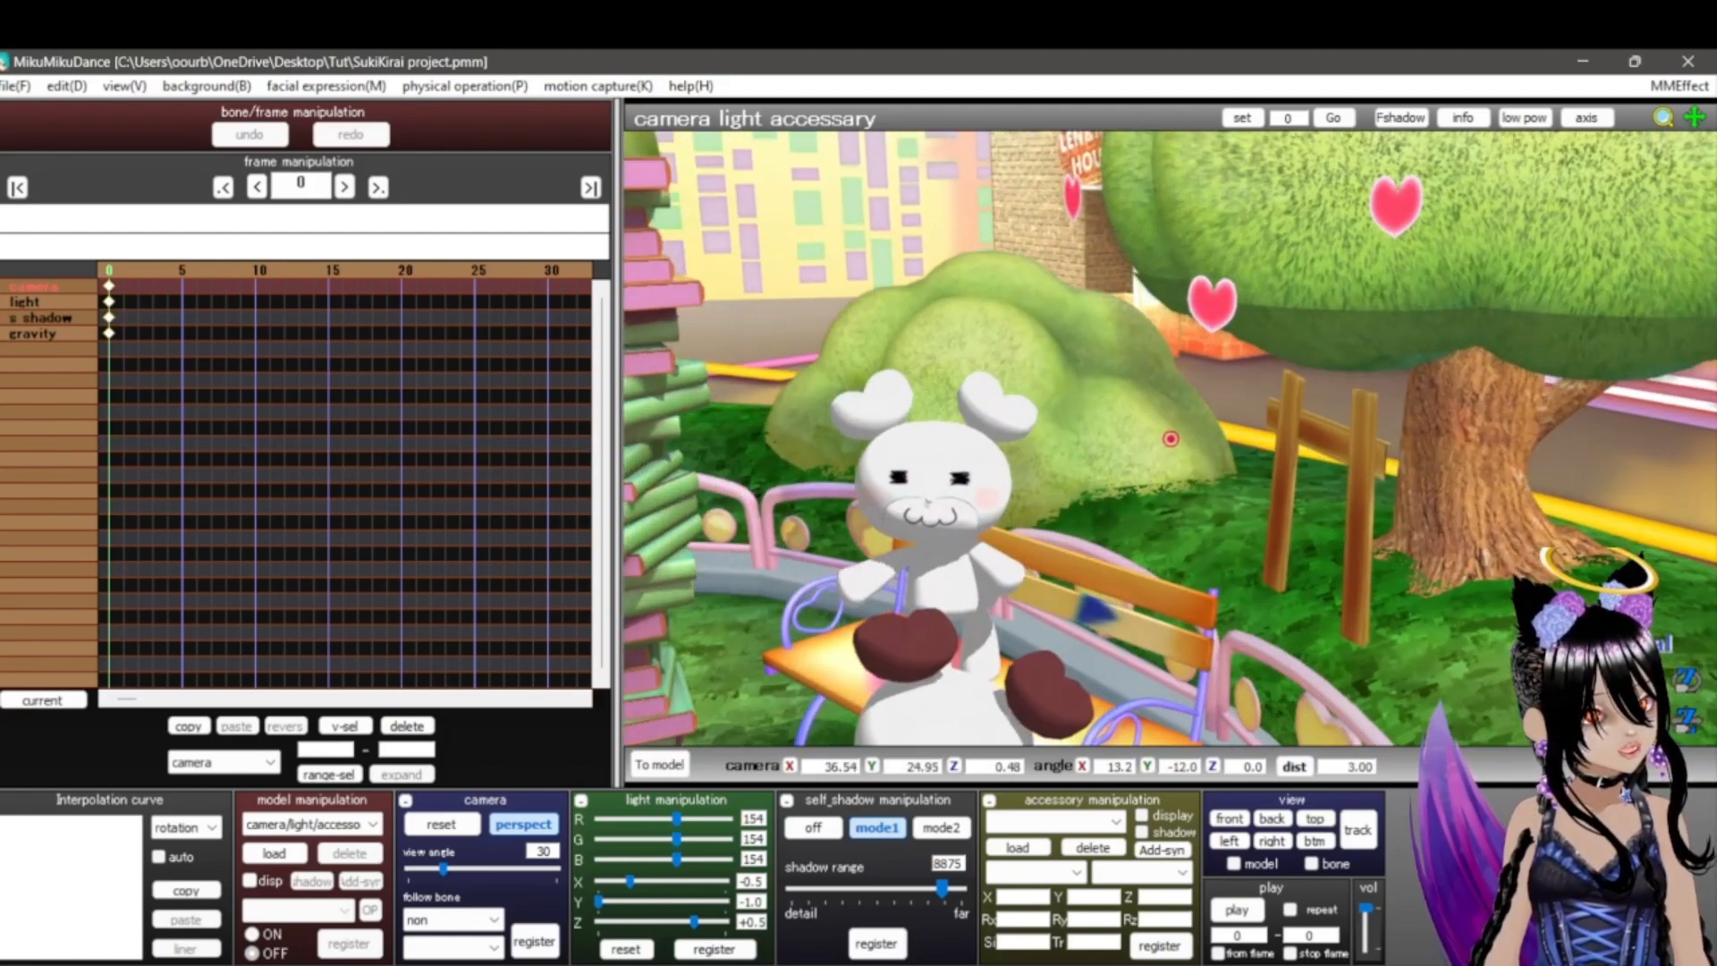
pyautogui.scroll(6, 1170, 439)
pyautogui.moveTo(1171, 438); pyautogui.dragTo(1494, 335, button='middle')
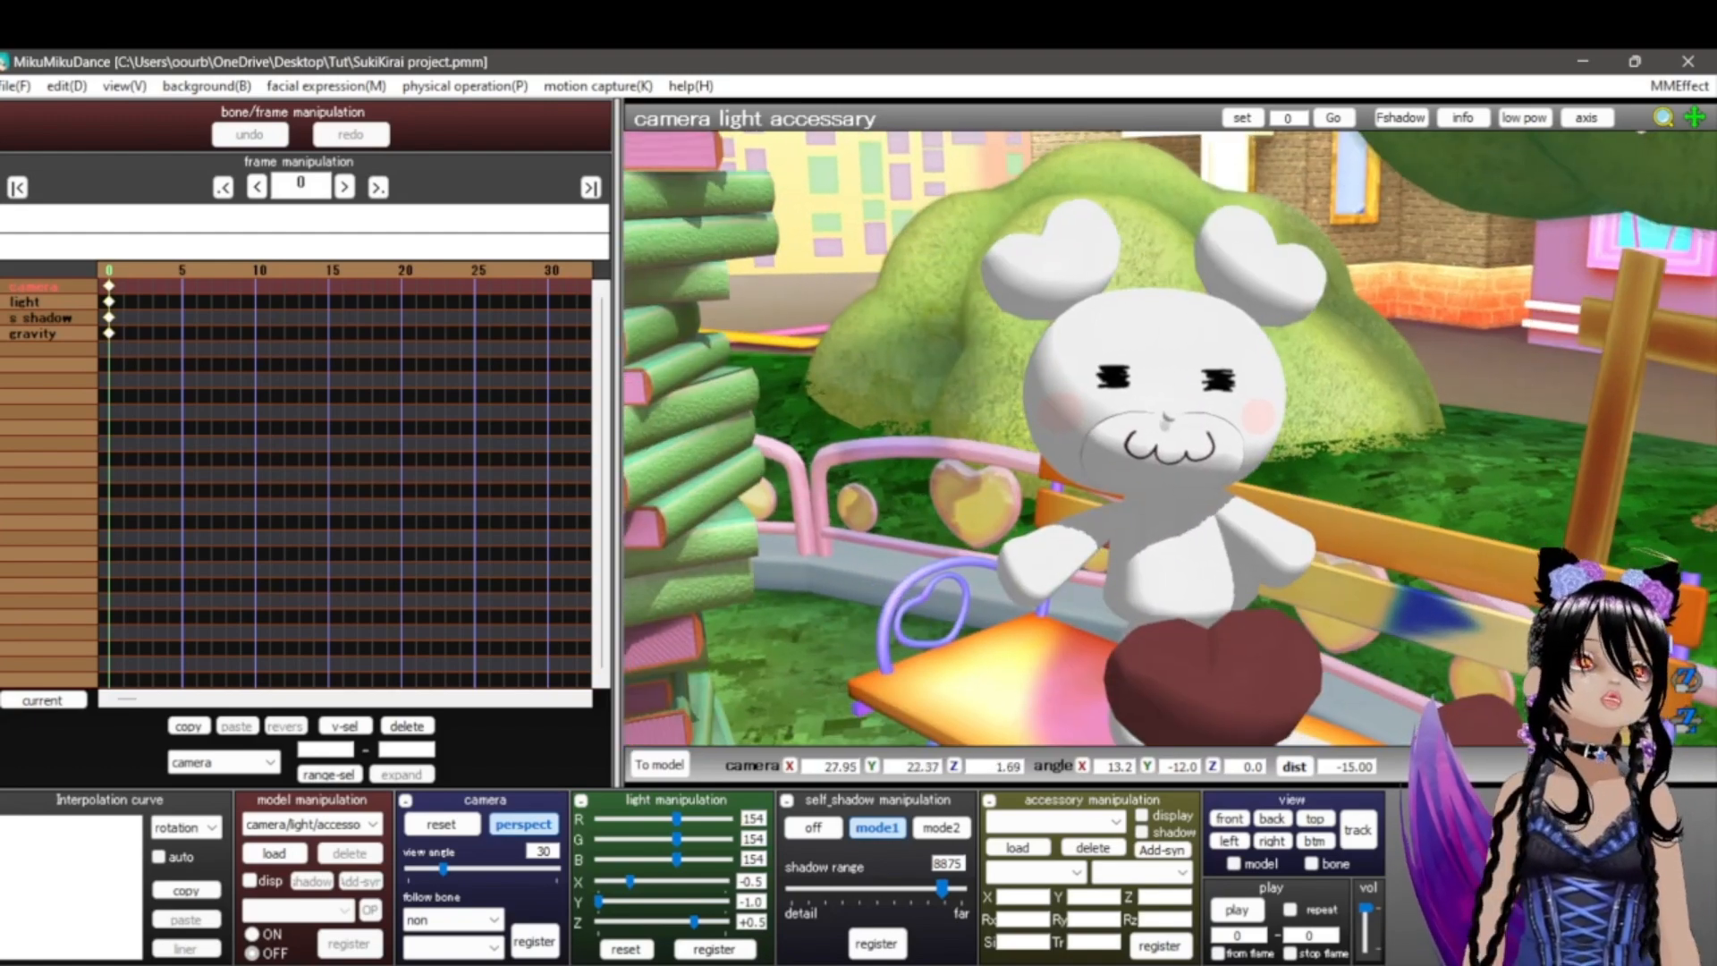
pyautogui.scroll(-20, 1171, 438)
pyautogui.moveTo(1170, 438); pyautogui.dragTo(1381, 297, button='middle')
pyautogui.moveTo(1382, 297); pyautogui.dragTo(1359, 297, button='right')
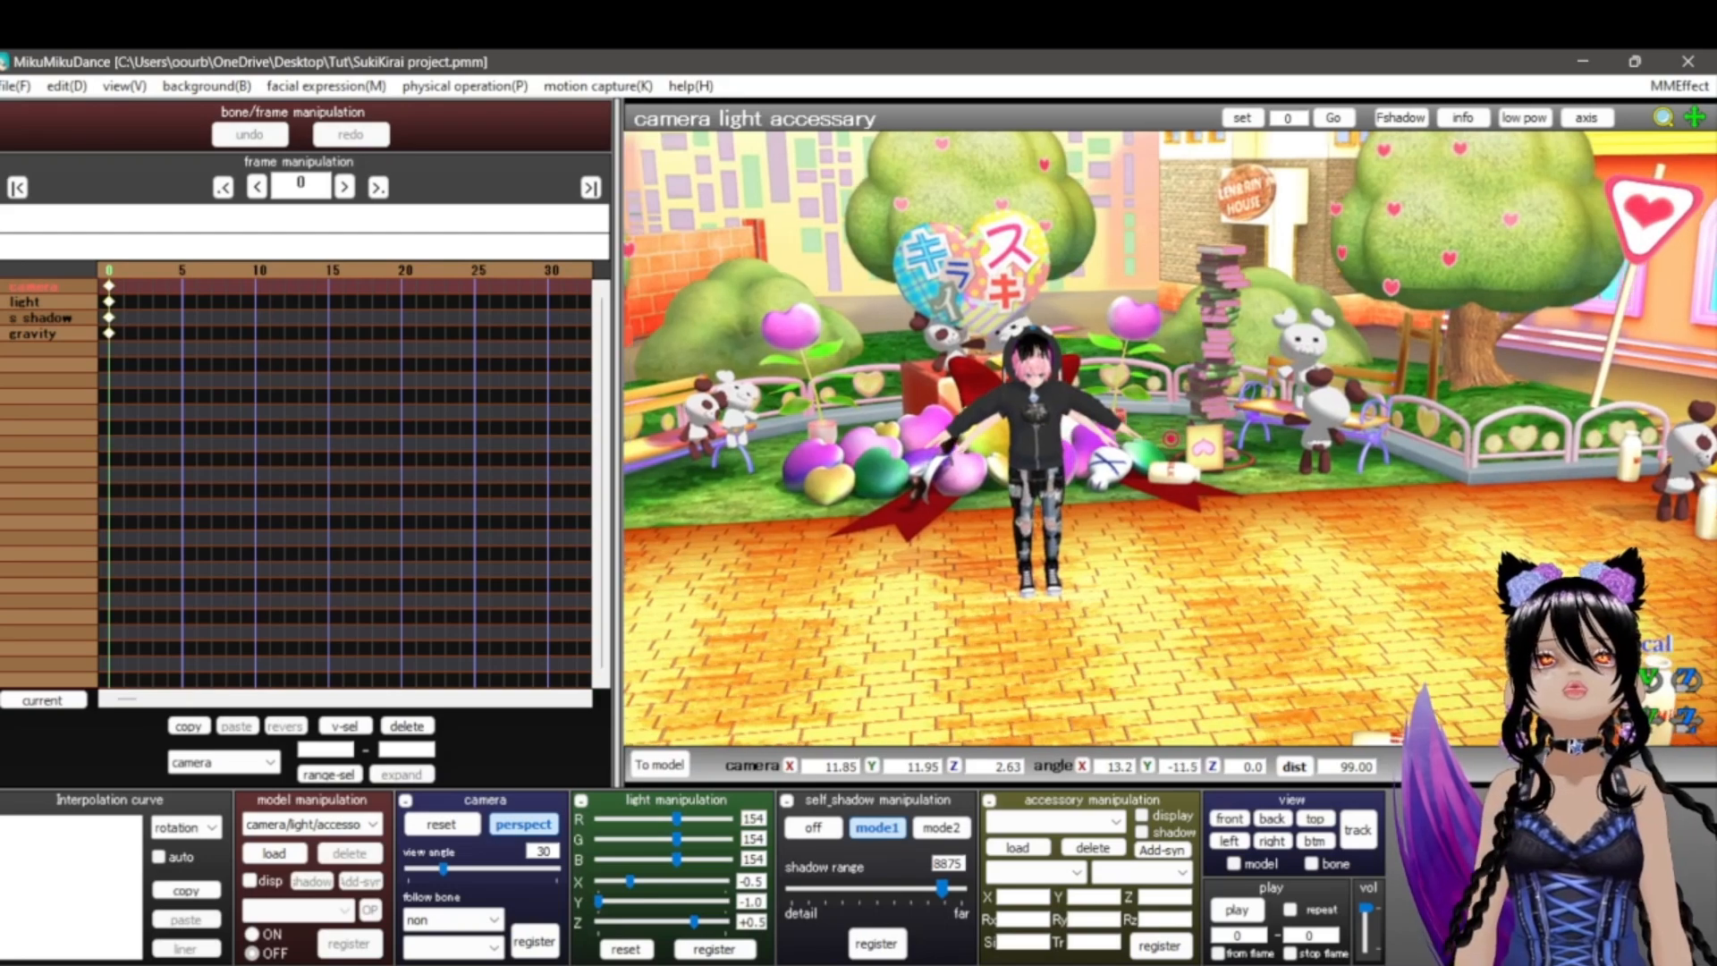
pyautogui.scroll(8, 1358, 297)
pyautogui.moveTo(1358, 296); pyautogui.dragTo(1454, 245, button='middle')
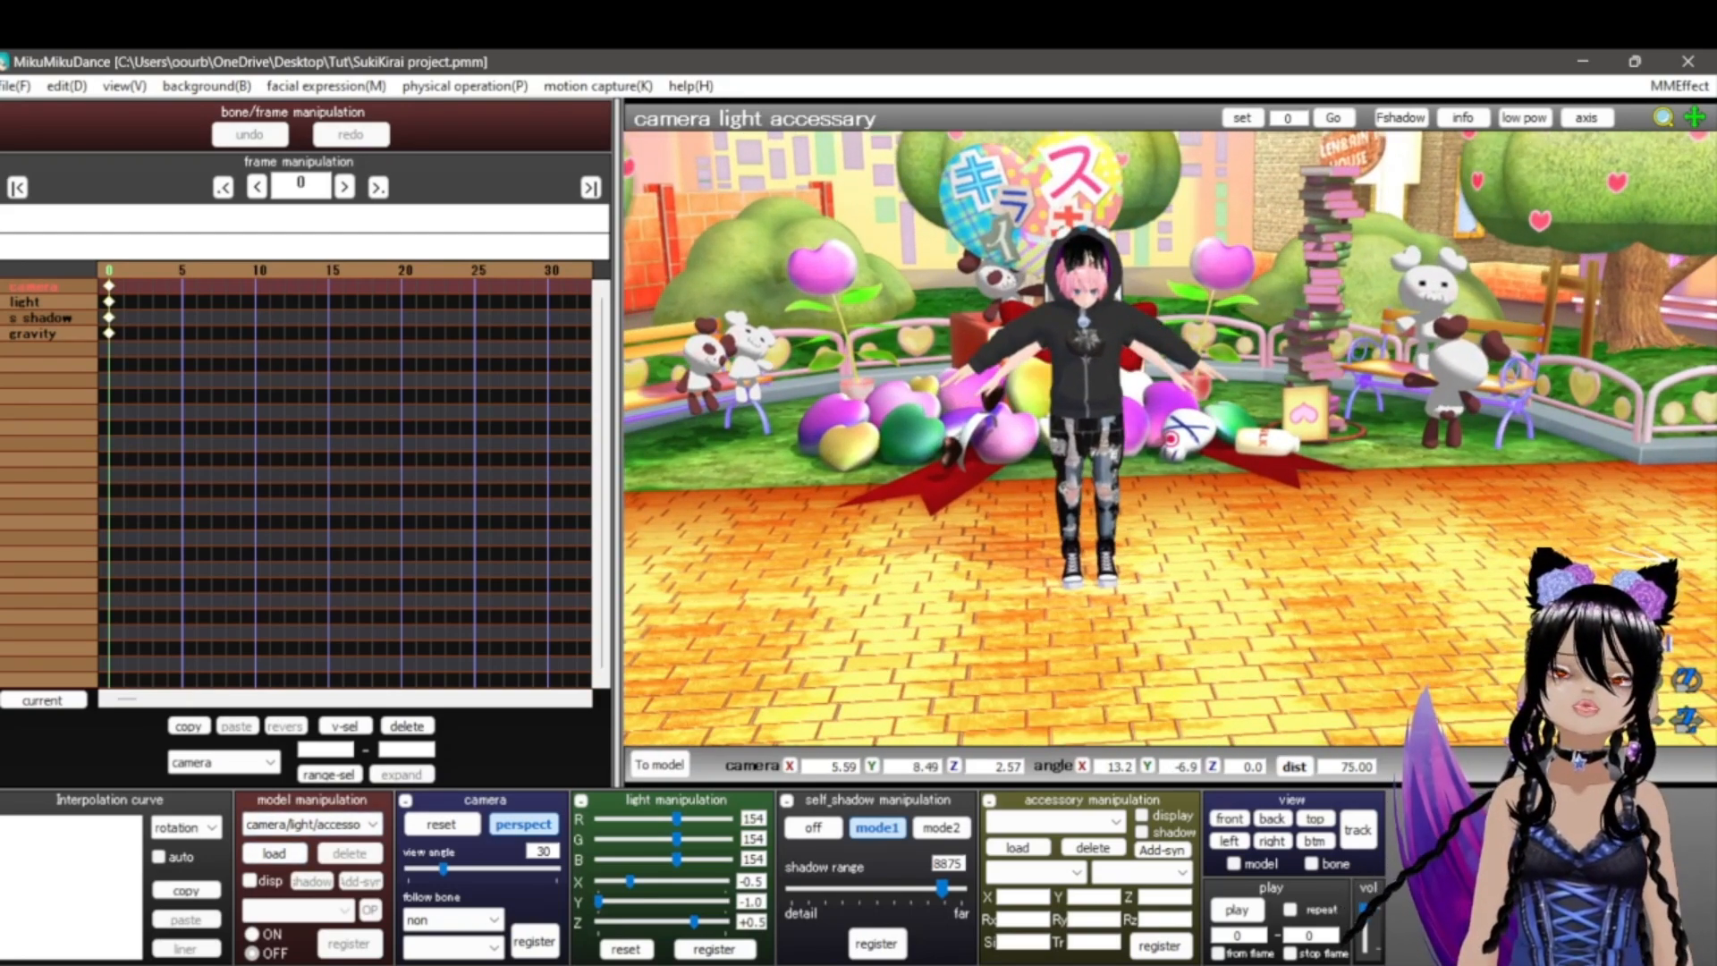
# Step: Load the Guitar.pmx model from the stage's HRC folder into the scene
pyautogui.click(274, 853)
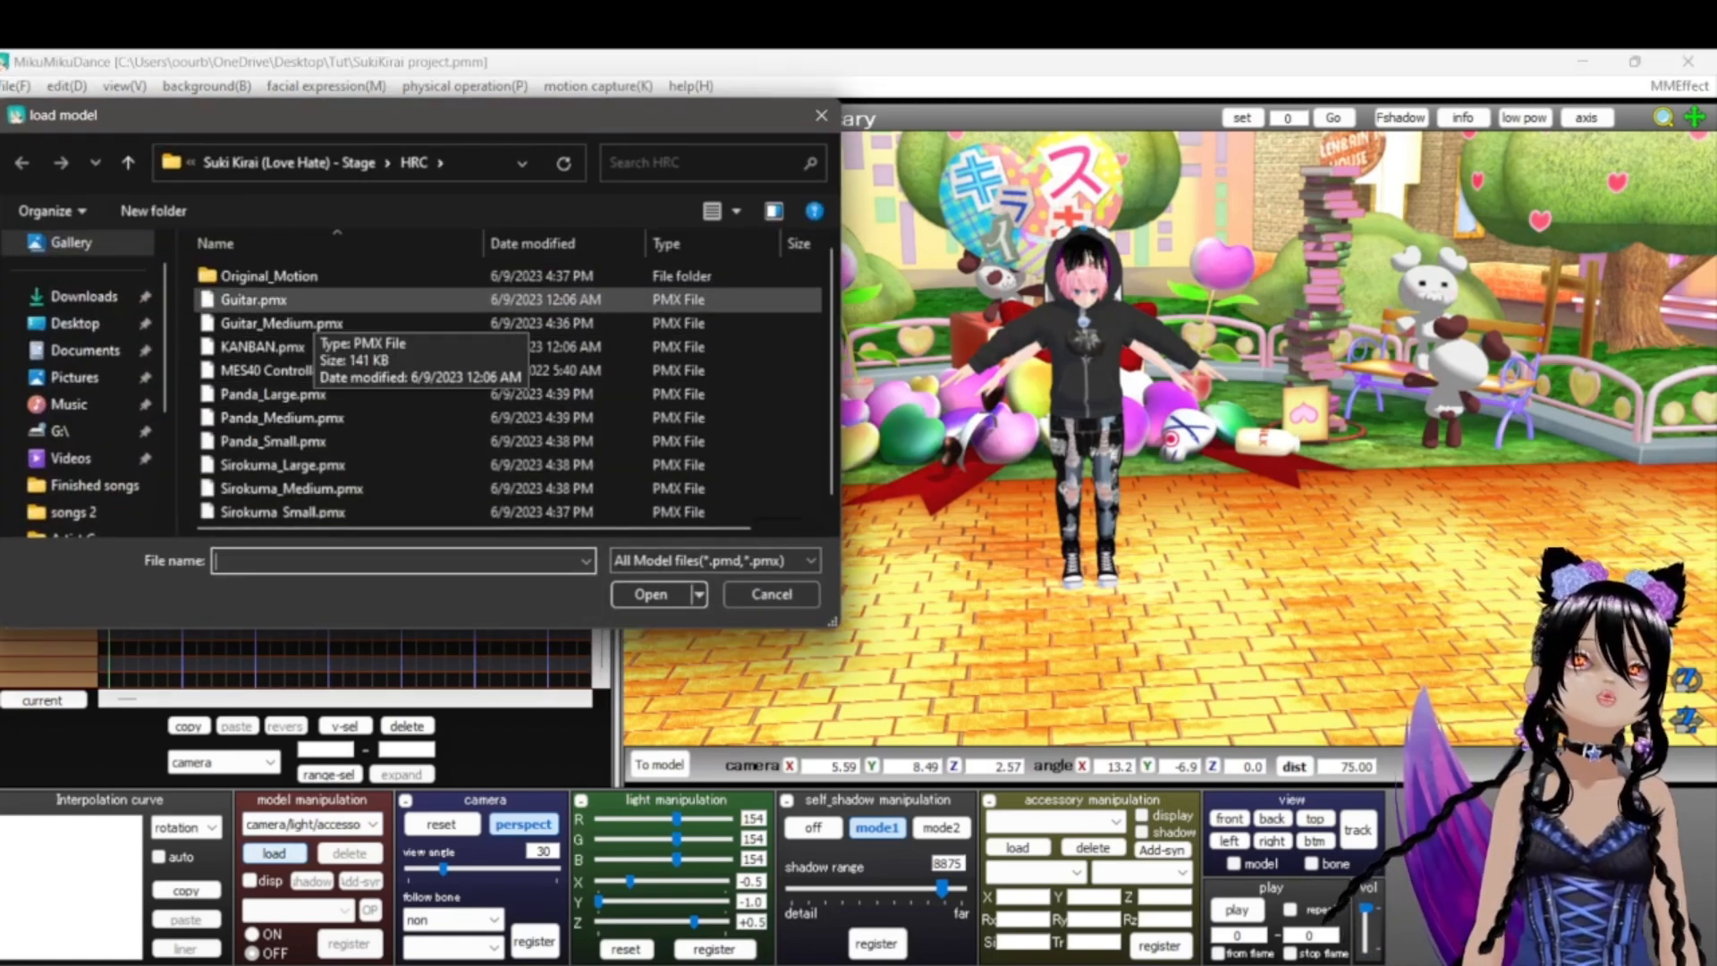
pyautogui.click(304, 301)
pyautogui.click(651, 594)
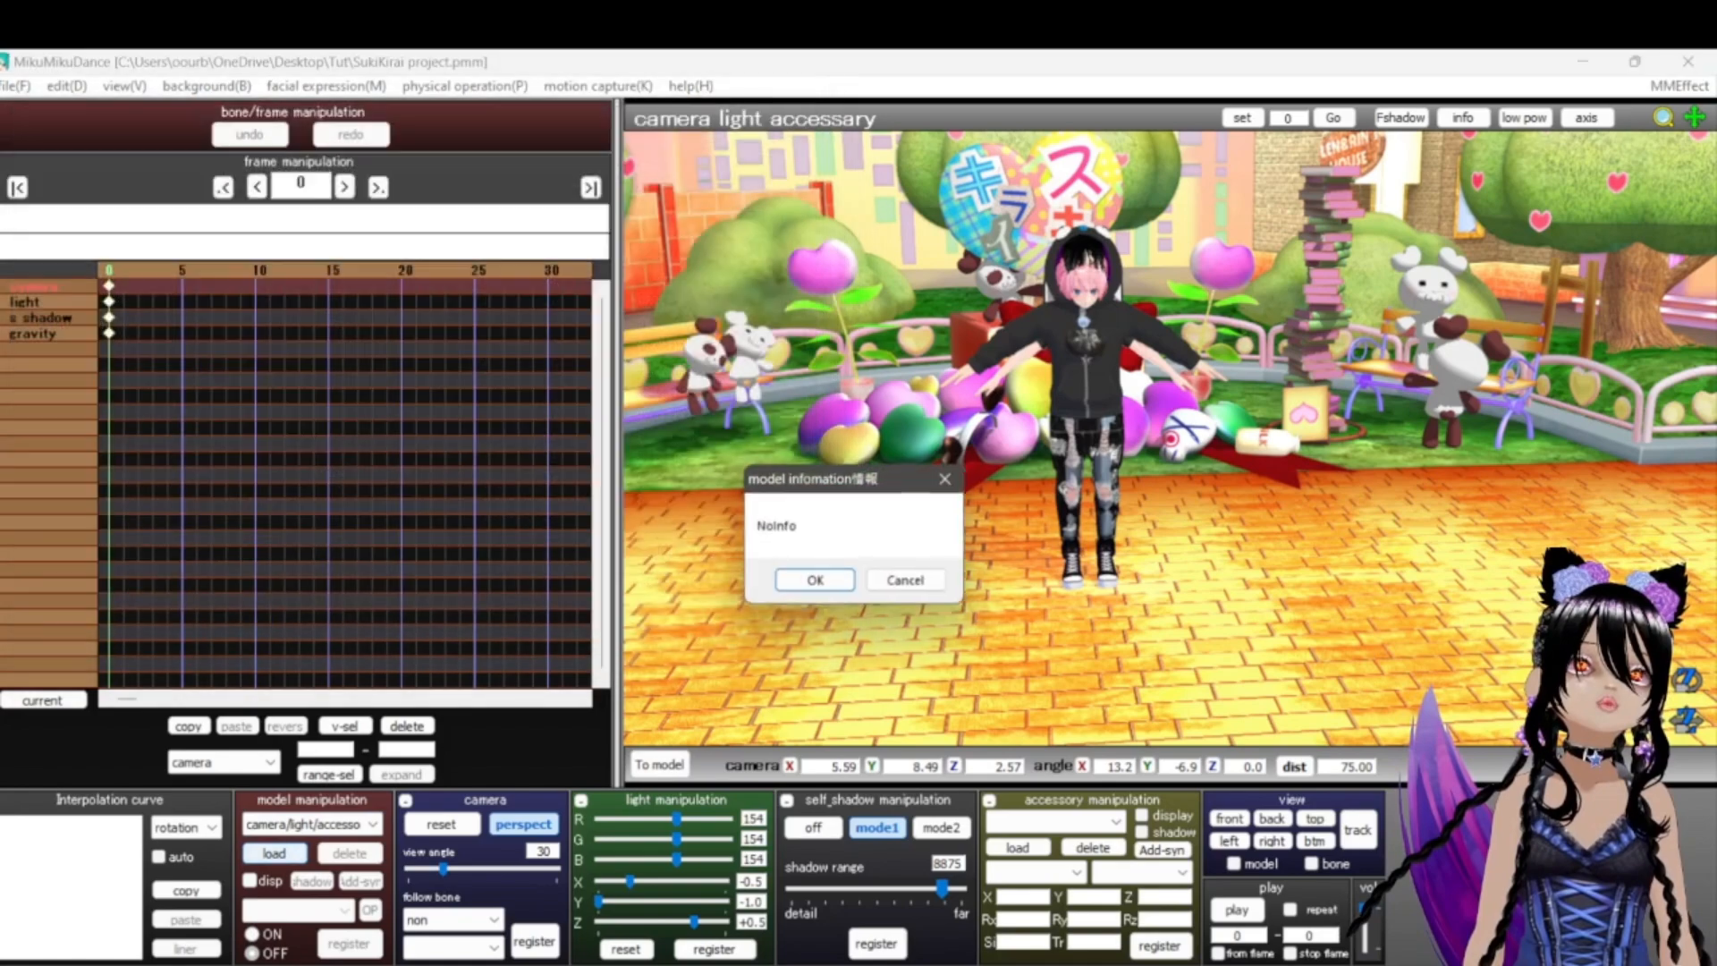
pyautogui.press('Return')
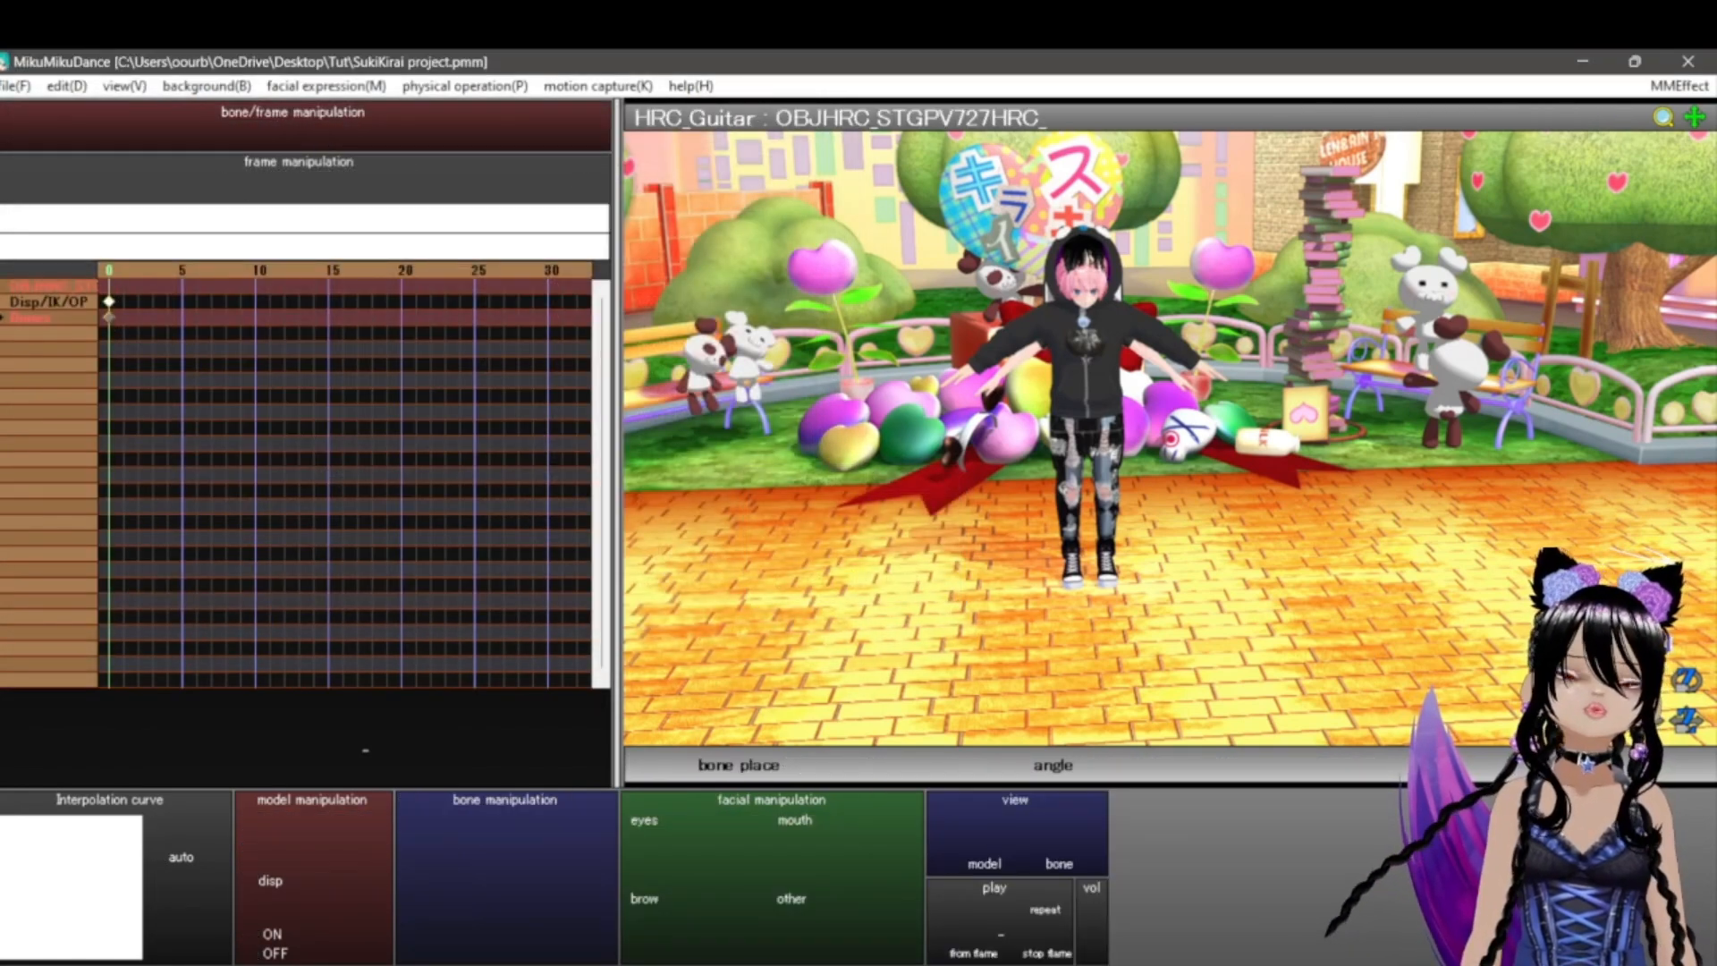
# Step: Examine the bench with the white bear and the guitar's starting place at the character's feet from several angles
pyautogui.scroll(3, 1170, 438)
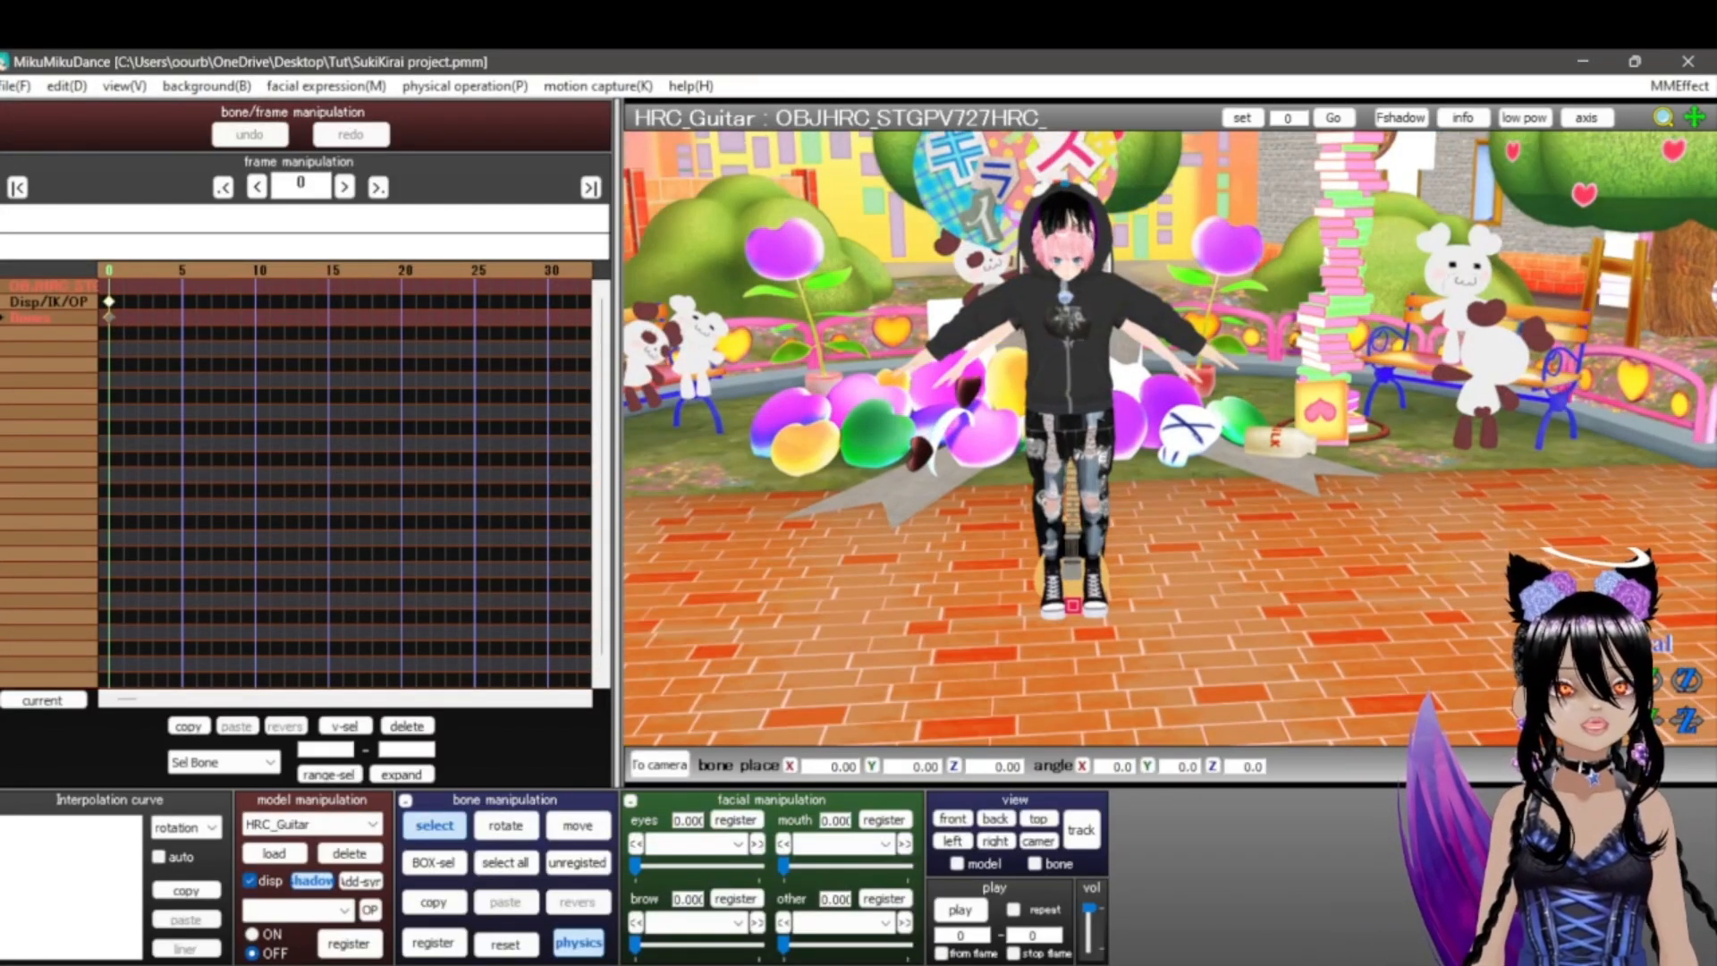
pyautogui.moveTo(1170, 438); pyautogui.dragTo(1230, 470, button='right')
pyautogui.moveTo(1229, 470); pyautogui.dragTo(734, 734, button='middle')
pyautogui.scroll(5, 1170, 438)
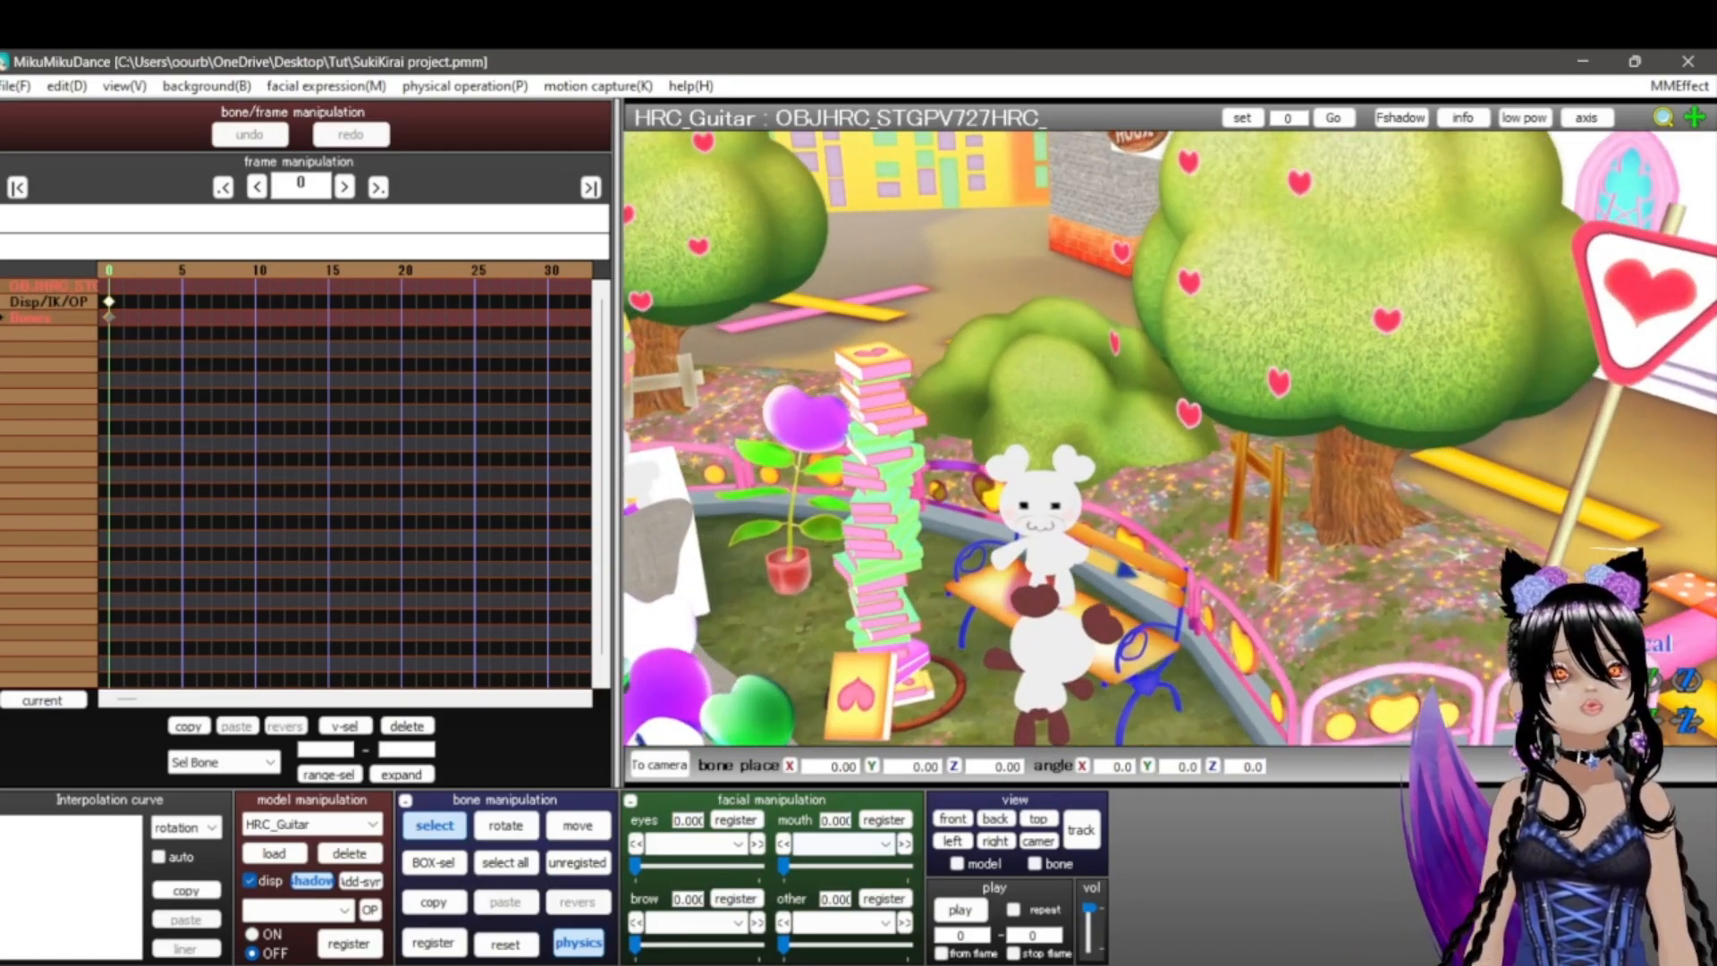
pyautogui.moveTo(1055, 572); pyautogui.dragTo(1288, 286, button='middle')
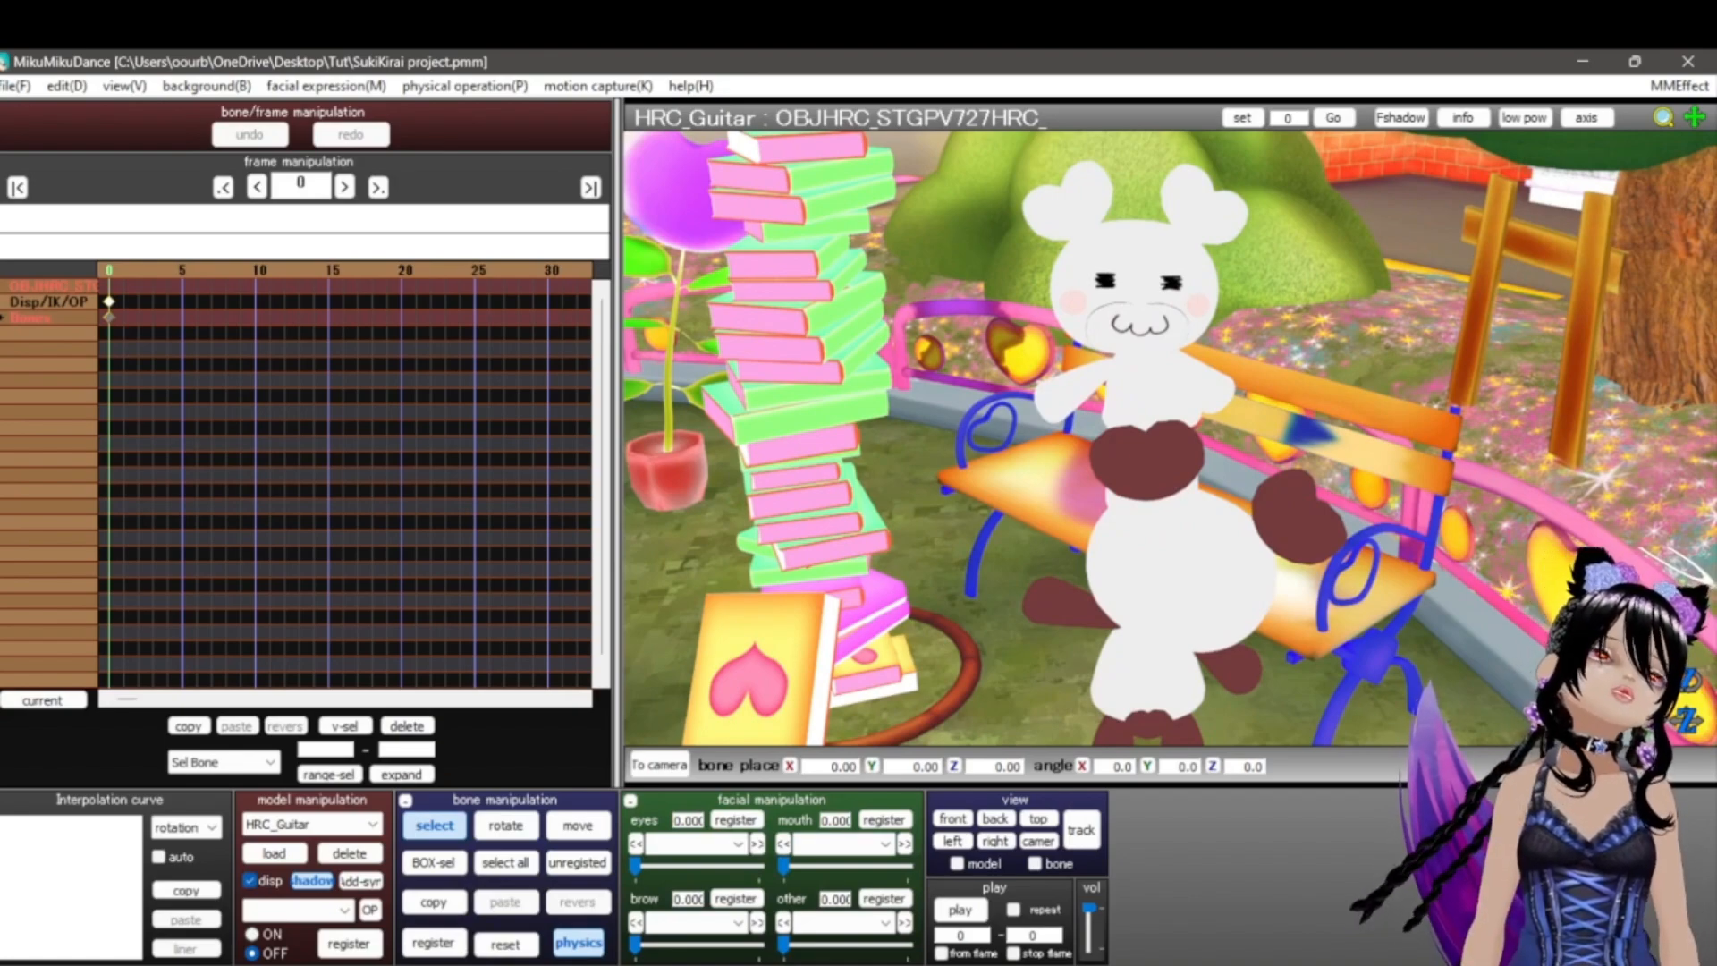
pyautogui.scroll(-8, 1170, 438)
pyautogui.moveTo(1055, 536); pyautogui.dragTo(1225, 403, button='middle')
pyautogui.moveTo(1225, 403); pyautogui.dragTo(1354, 407, button='right')
pyautogui.scroll(3, 1252, 407)
pyautogui.moveTo(1162, 411); pyautogui.dragTo(1431, 407, button='middle')
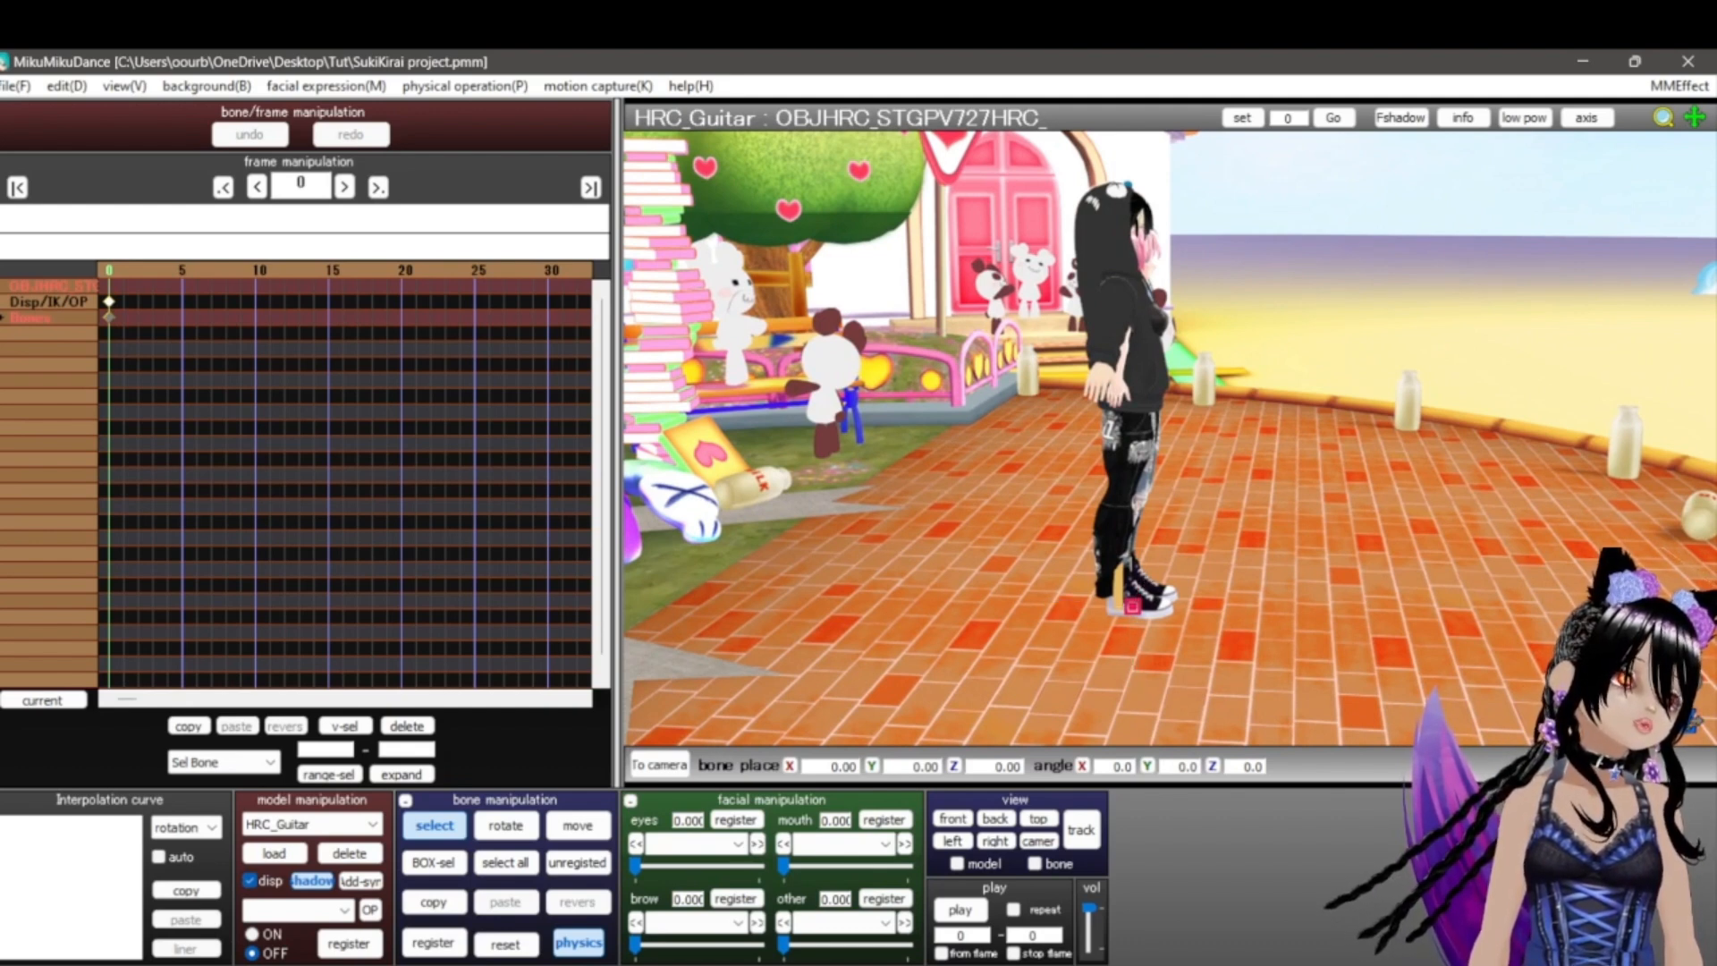
# Step: Move the guitar back behind the character along its depth axis to about Z 23.05
pyautogui.scroll(-4, 1252, 429)
pyautogui.moveTo(1342, 384); pyautogui.dragTo(1100, 465, button='right')
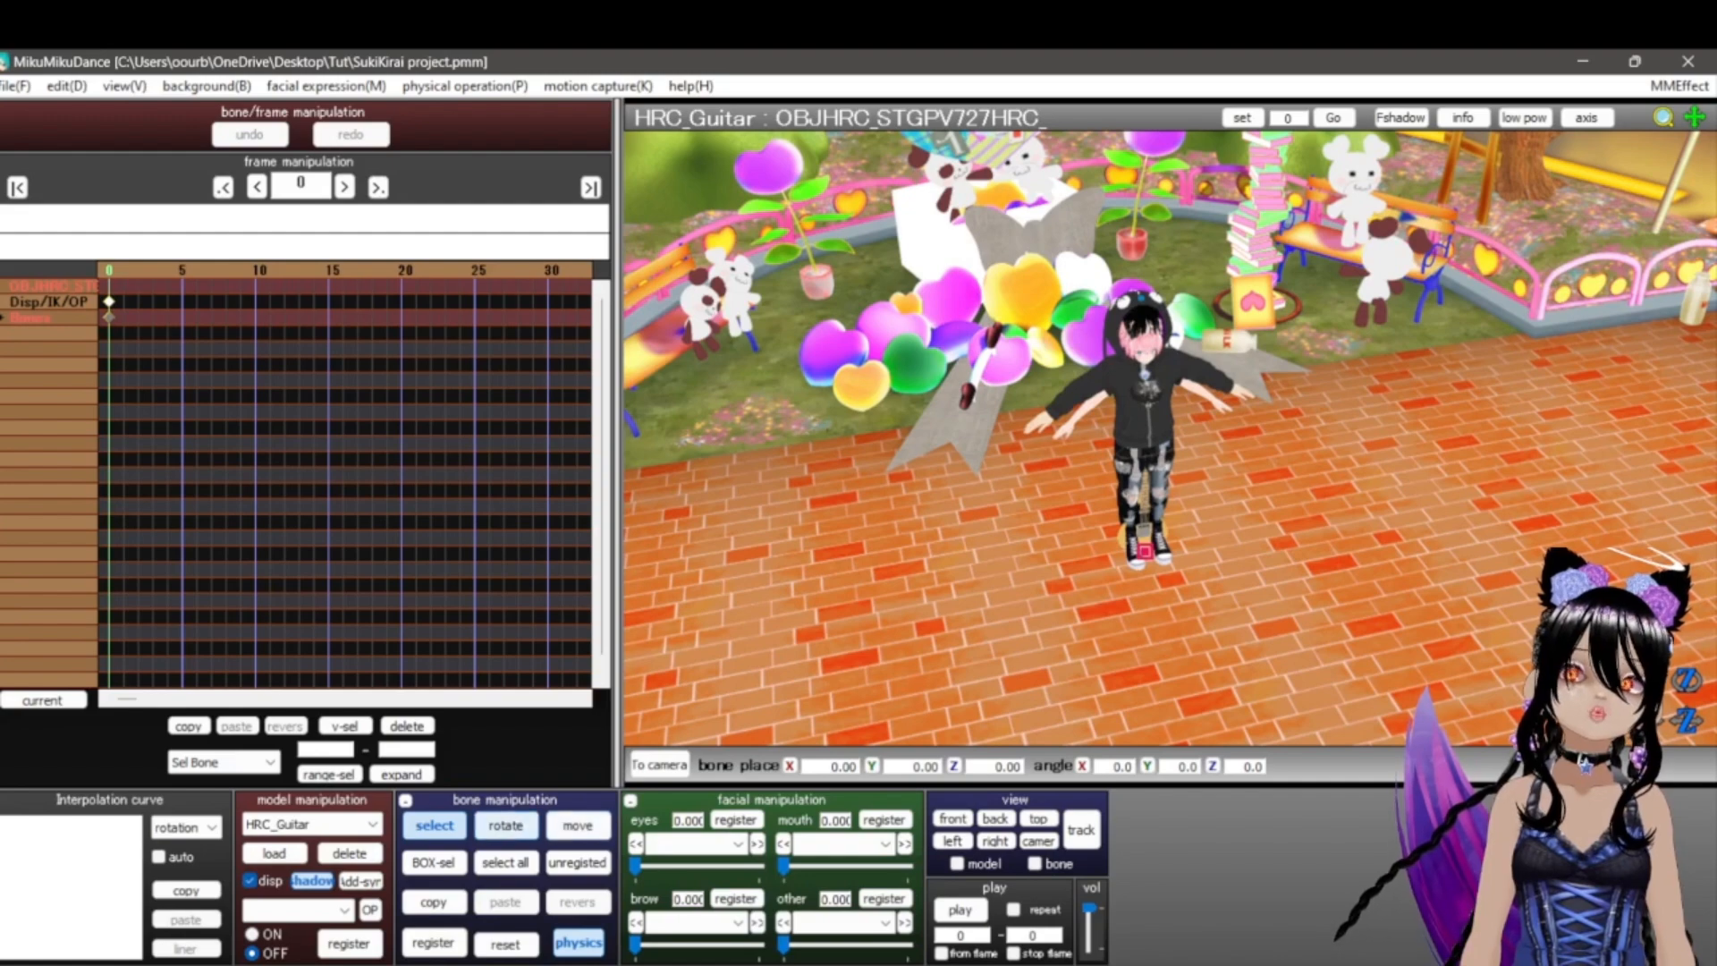
pyautogui.scroll(8, 1169, 439)
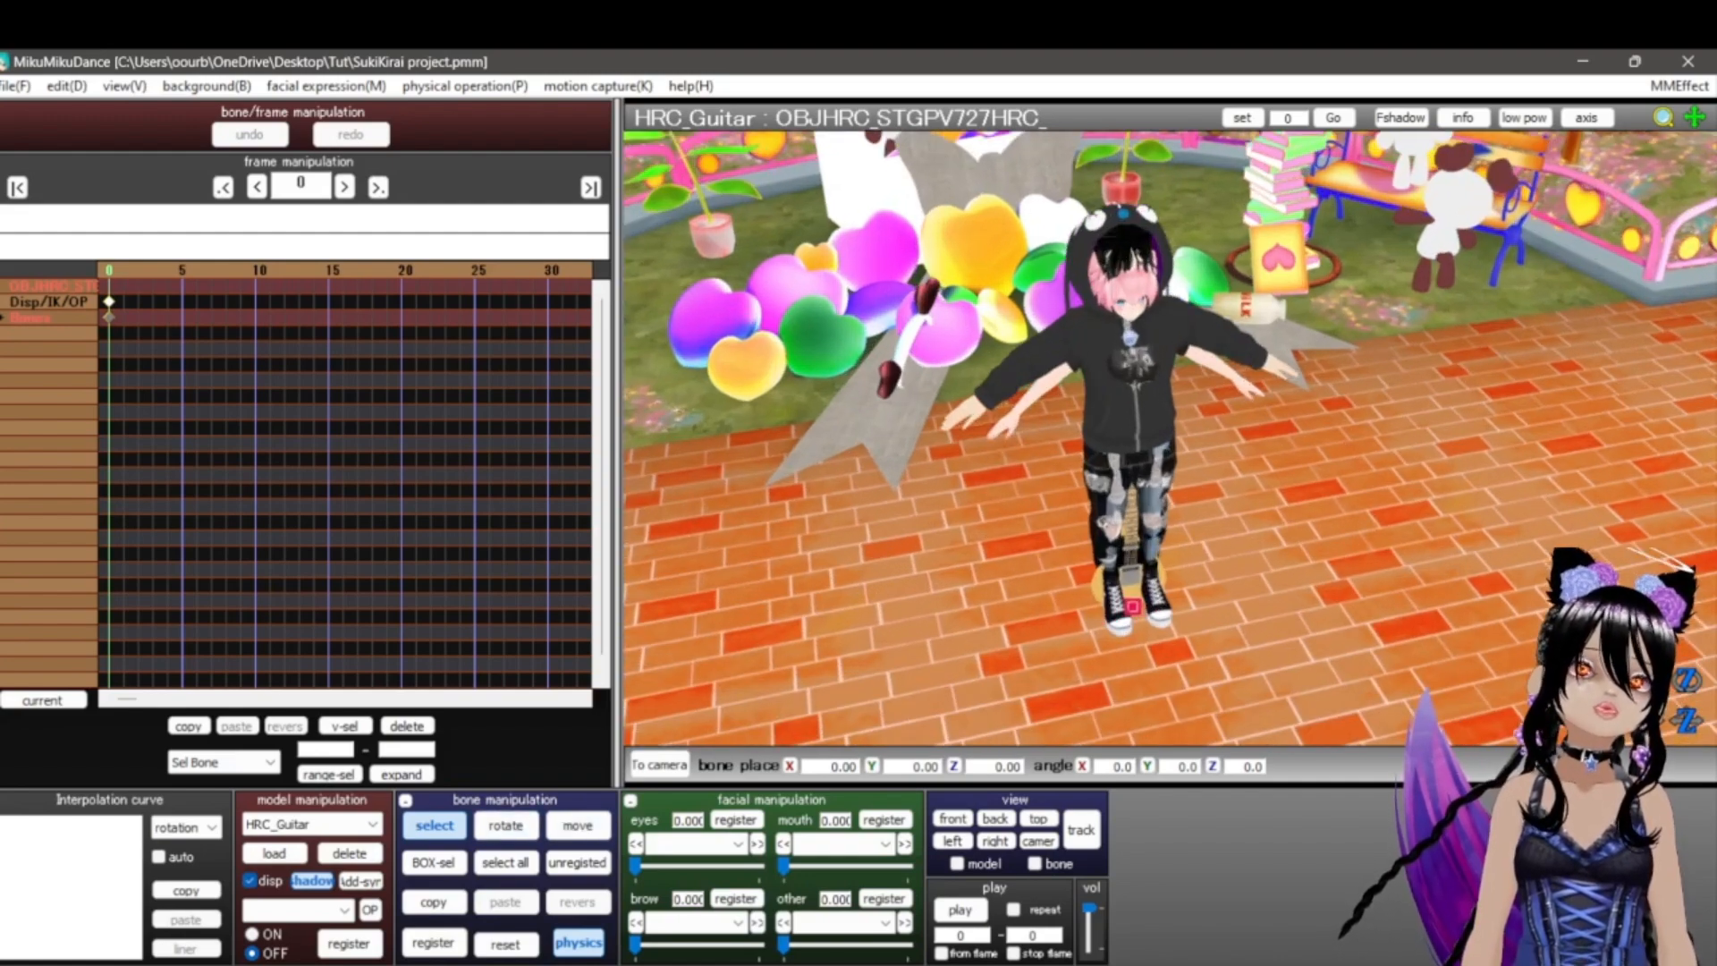
pyautogui.moveTo(1170, 438); pyautogui.dragTo(1352, 395, button='right')
pyautogui.scroll(3, 1093, 309)
pyautogui.scroll(-8, 1324, 348)
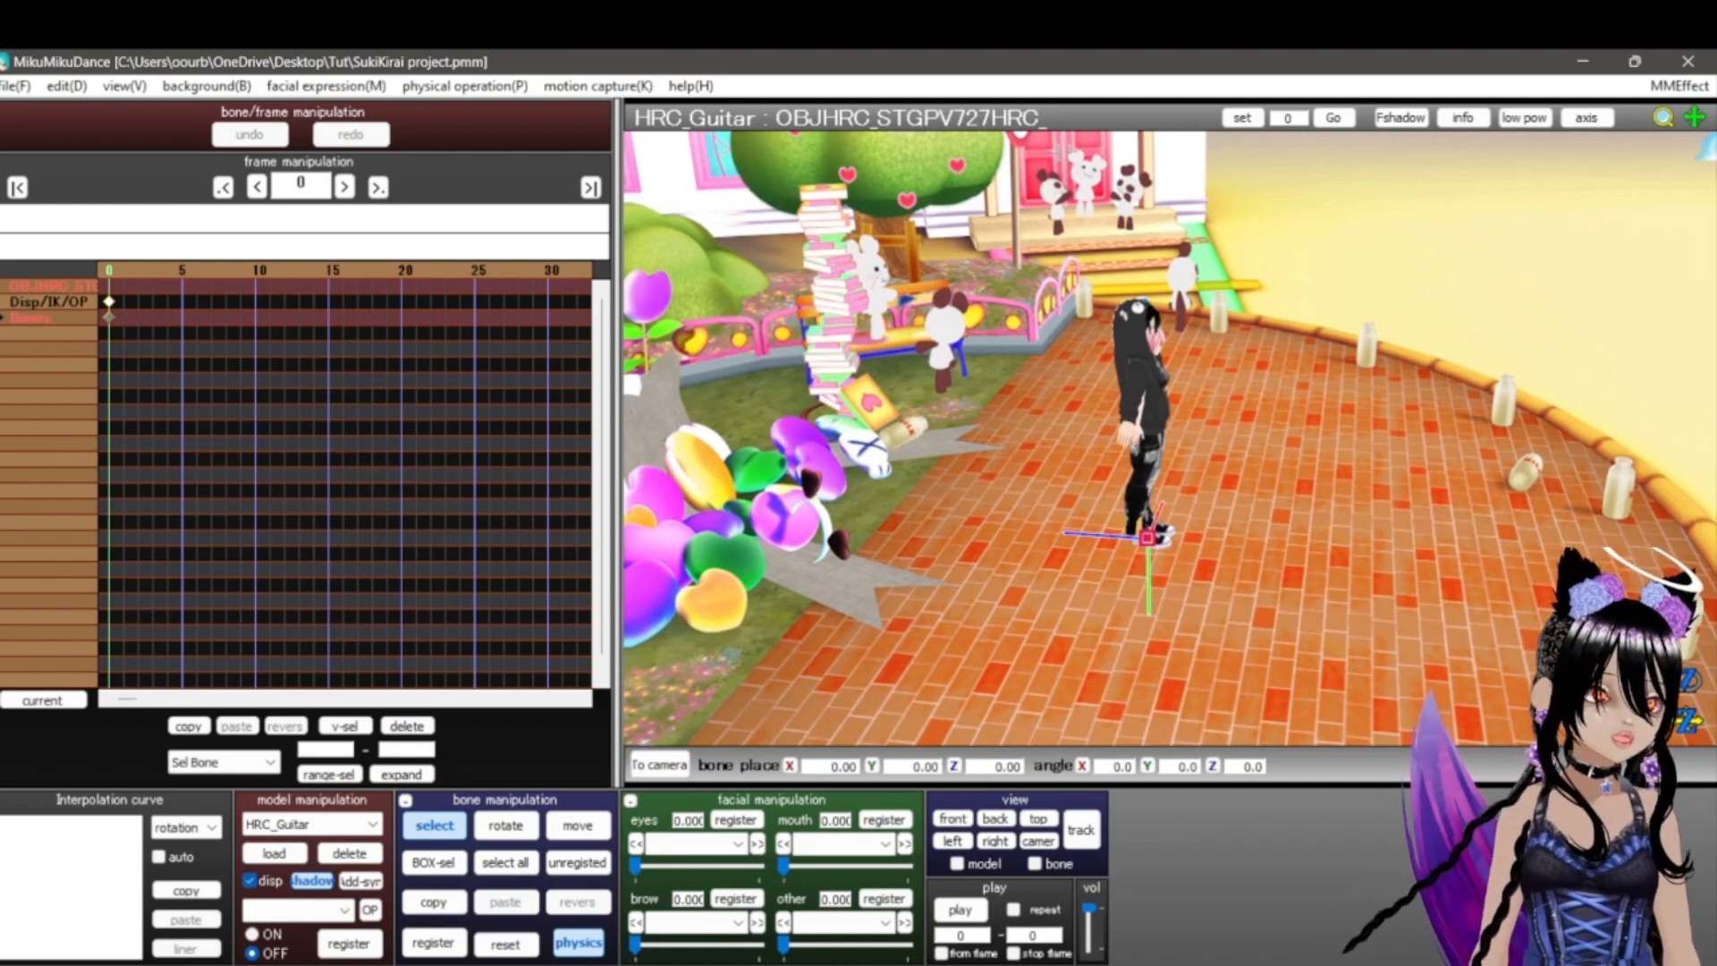
pyautogui.moveTo(1687, 721); pyautogui.dragTo(1687, 554)
pyautogui.moveTo(1297, 429); pyautogui.dragTo(993, 385, button='right')
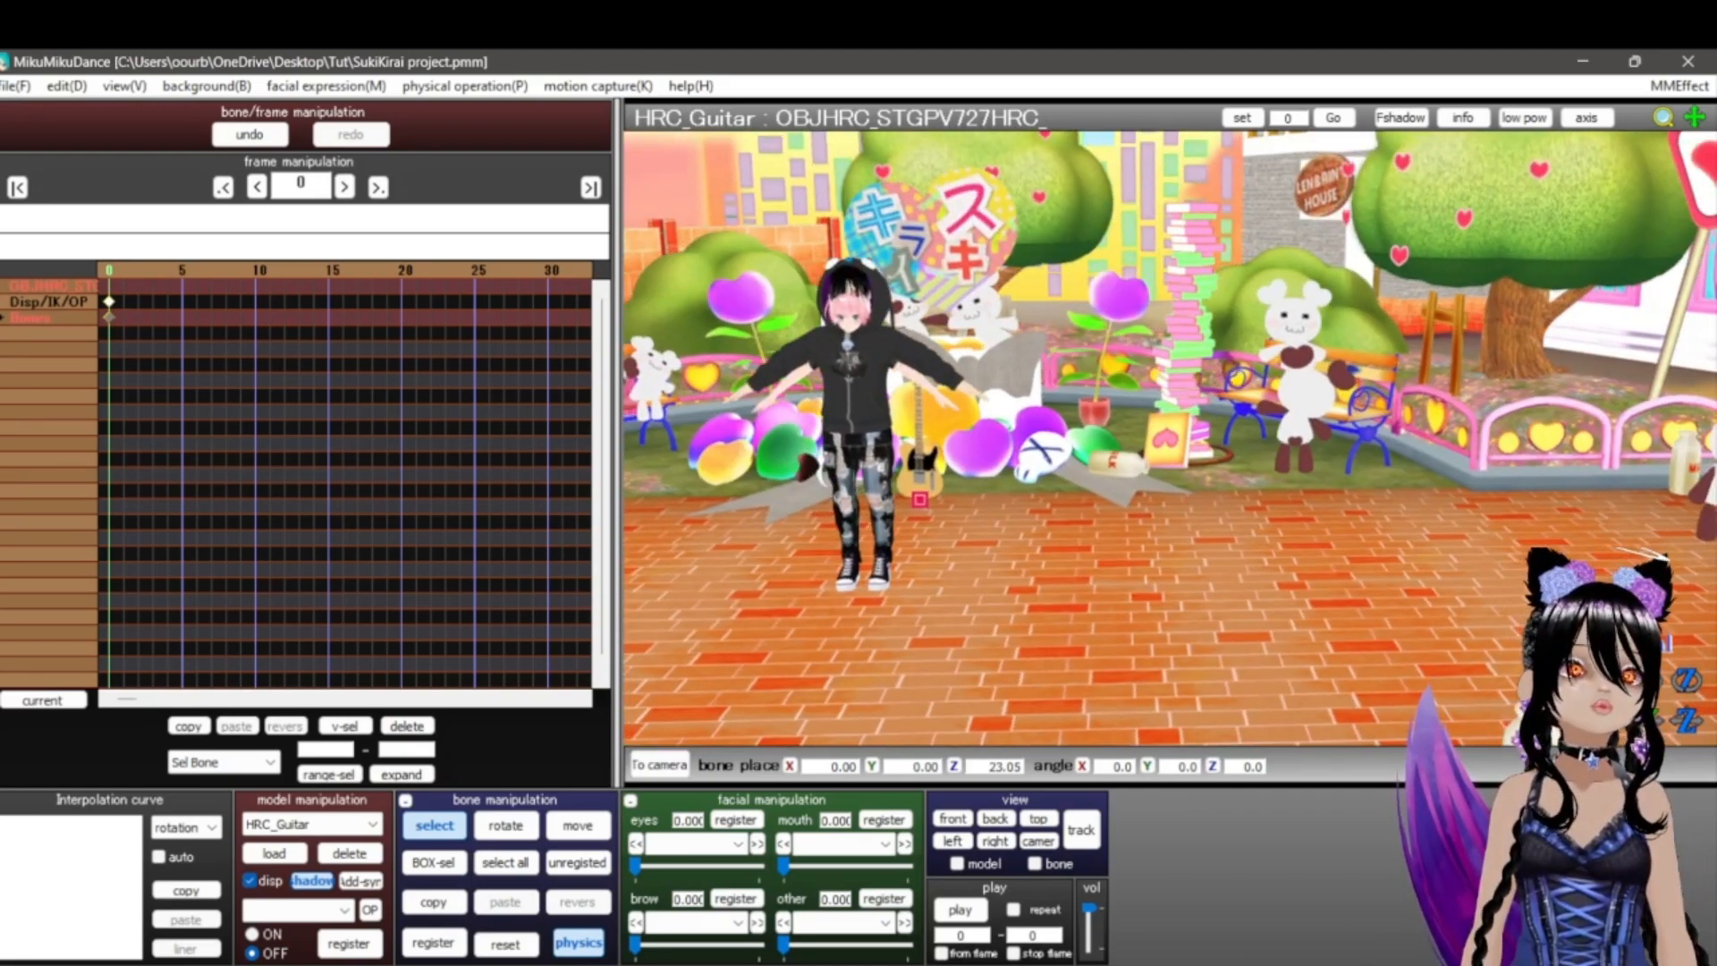
# Step: Move the guitar over to the white bear at the bench, to about X 37.75 and Z 37.45
pyautogui.moveTo(966, 494); pyautogui.dragTo(1385, 493)
pyautogui.scroll(10, 1377, 483)
pyautogui.moveTo(1378, 483); pyautogui.dragTo(1198, 670, button='middle')
pyautogui.scroll(-4, 1199, 670)
pyautogui.scroll(-4, 1170, 439)
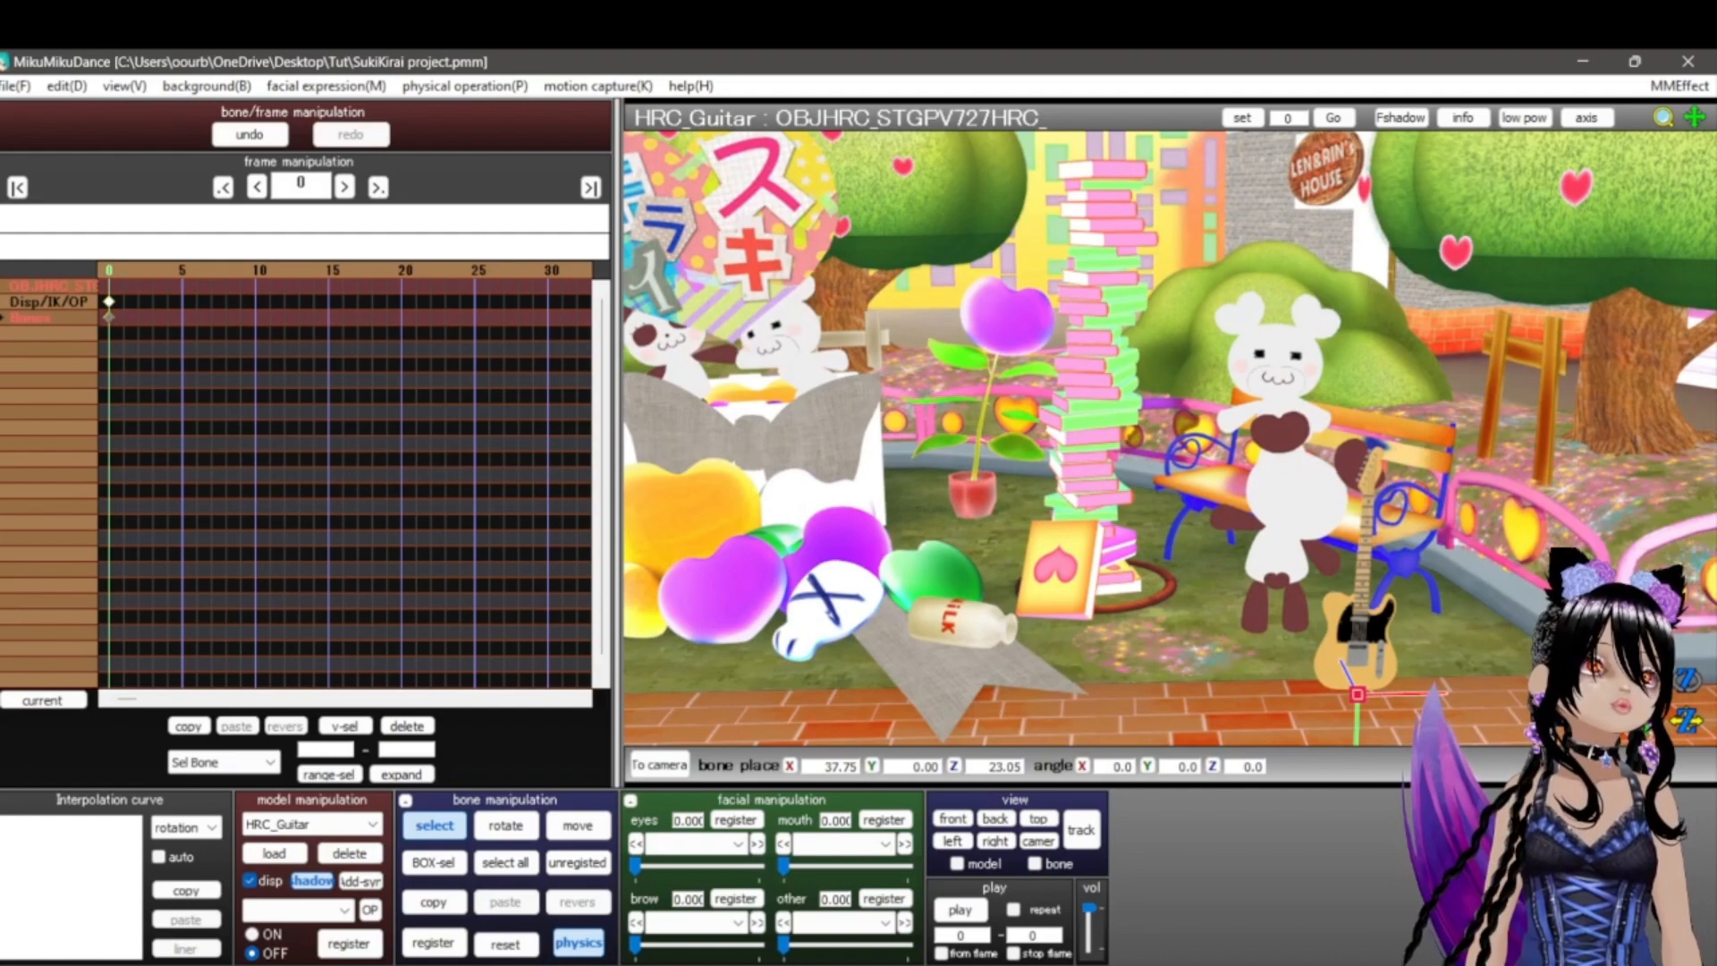
pyautogui.moveTo(1347, 673); pyautogui.dragTo(1307, 595)
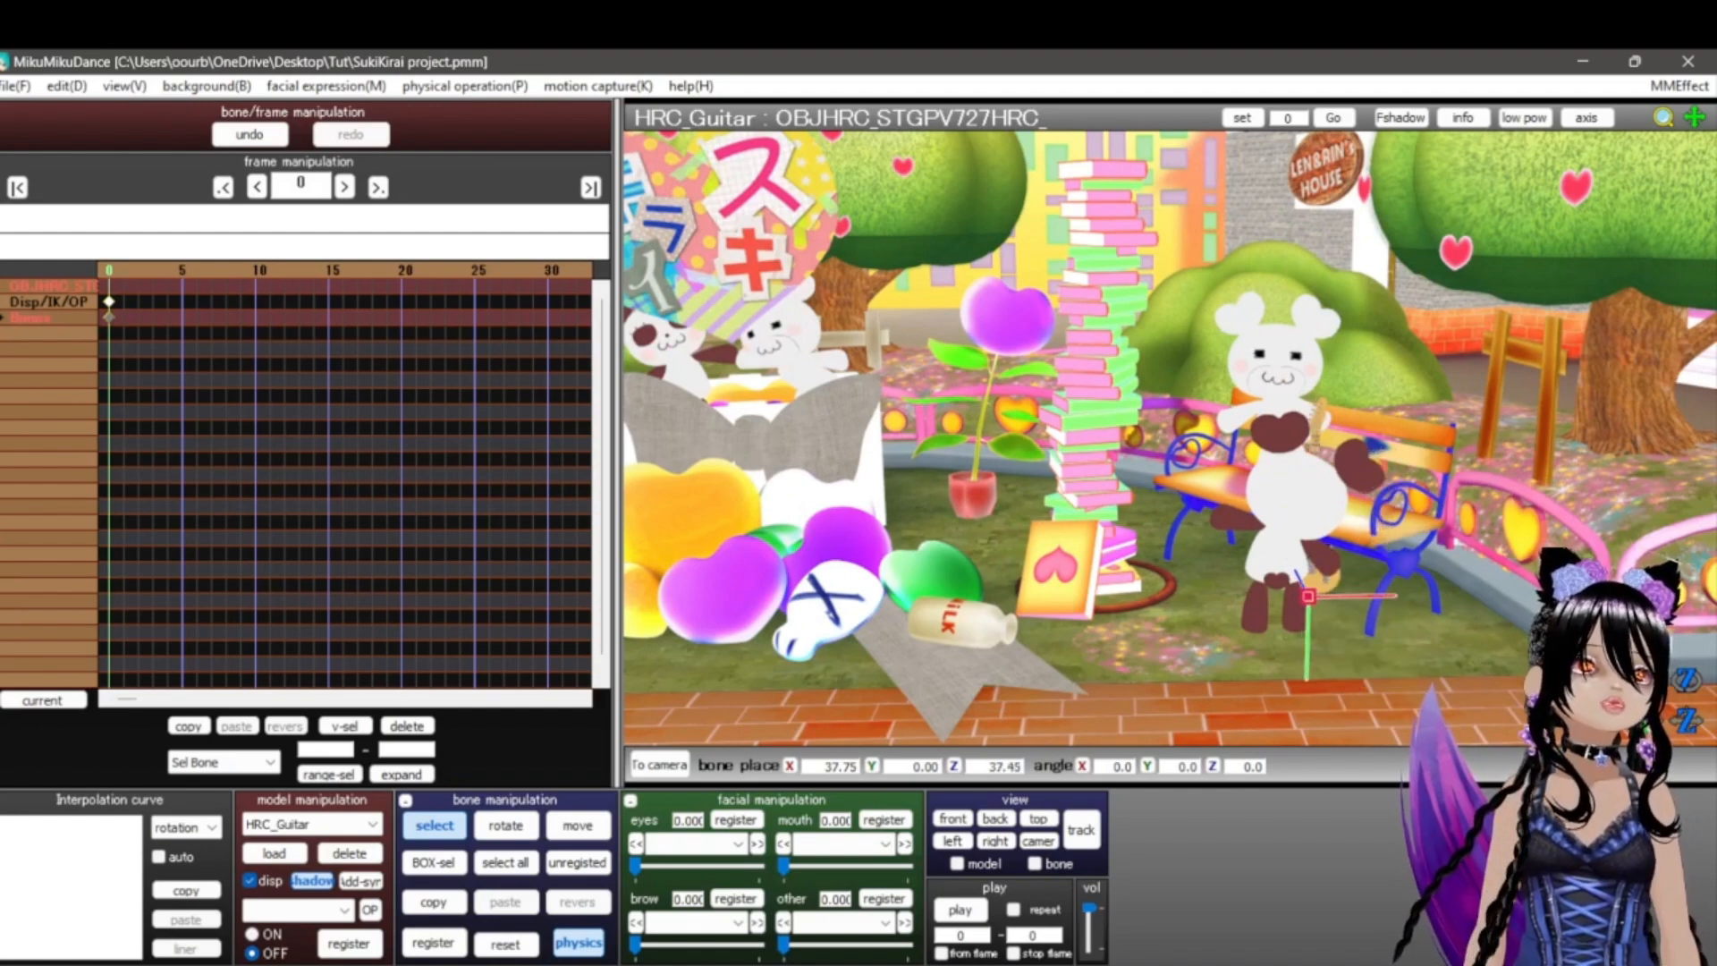
# Step: Try turning the guitar about 4.6 degrees around its Y axis and undo the rotation
pyautogui.scroll(7, 1308, 595)
pyautogui.moveTo(1307, 595); pyautogui.dragTo(1131, 662, button='middle')
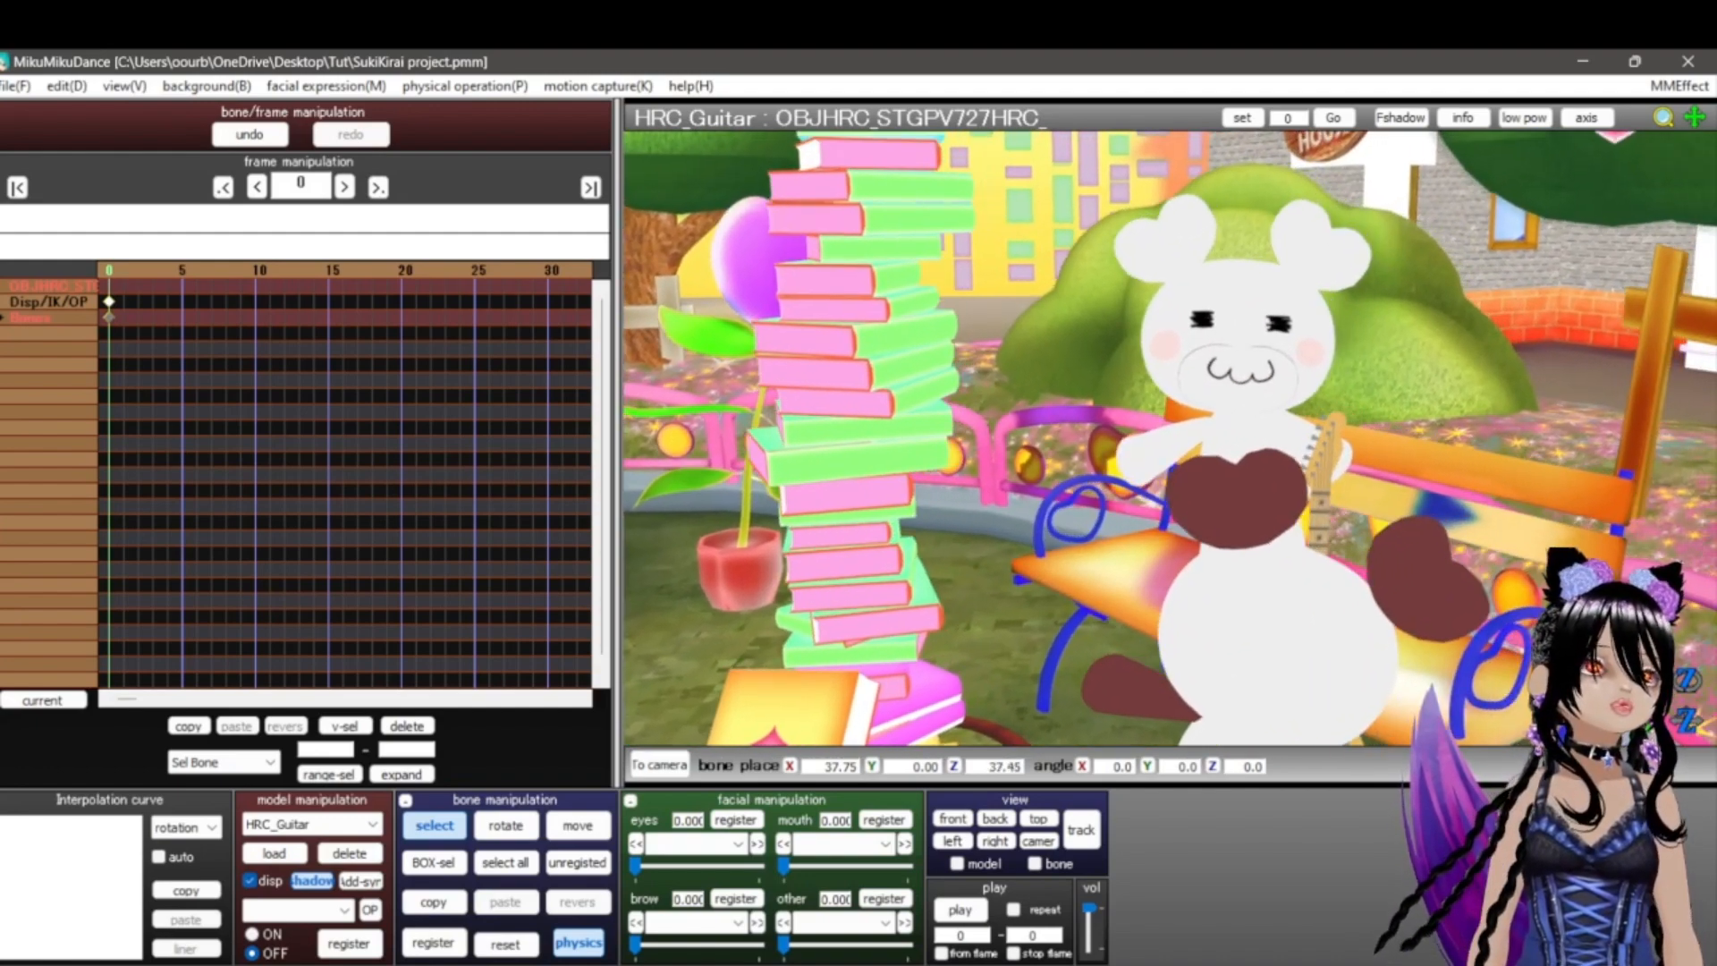
pyautogui.scroll(-5, 1131, 662)
pyautogui.moveTo(25, 963)
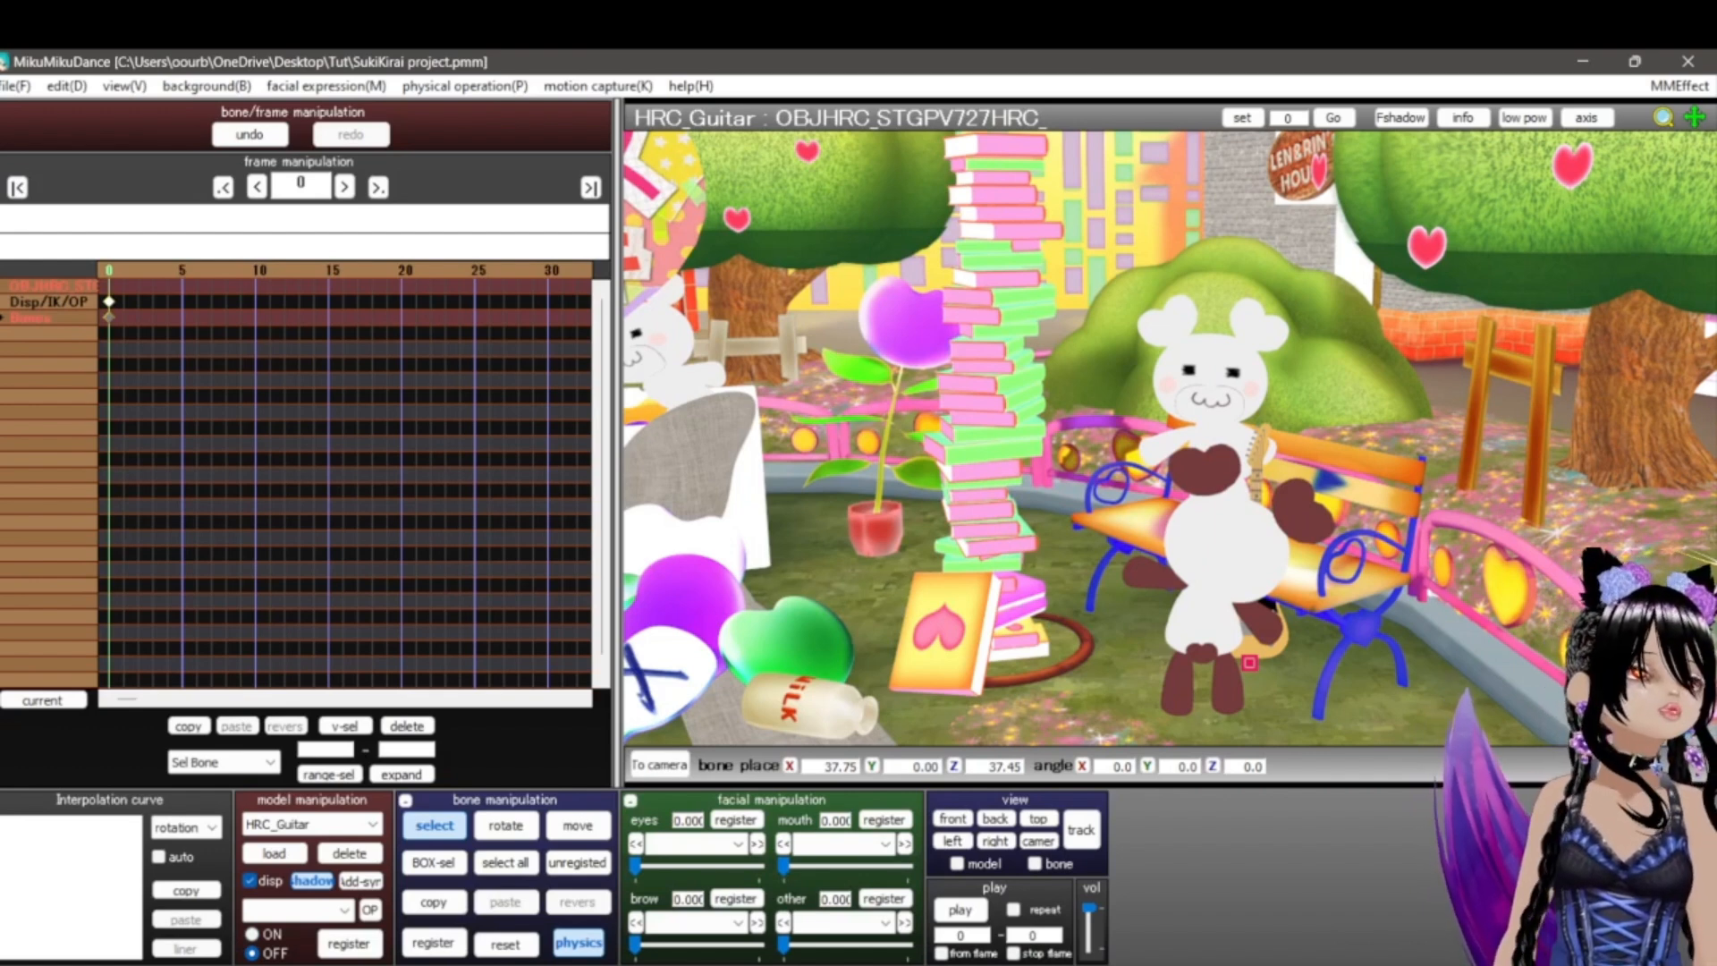
pyautogui.hotkey('alt', 'Tab')
pyautogui.hotkey('alt', 'Tab')
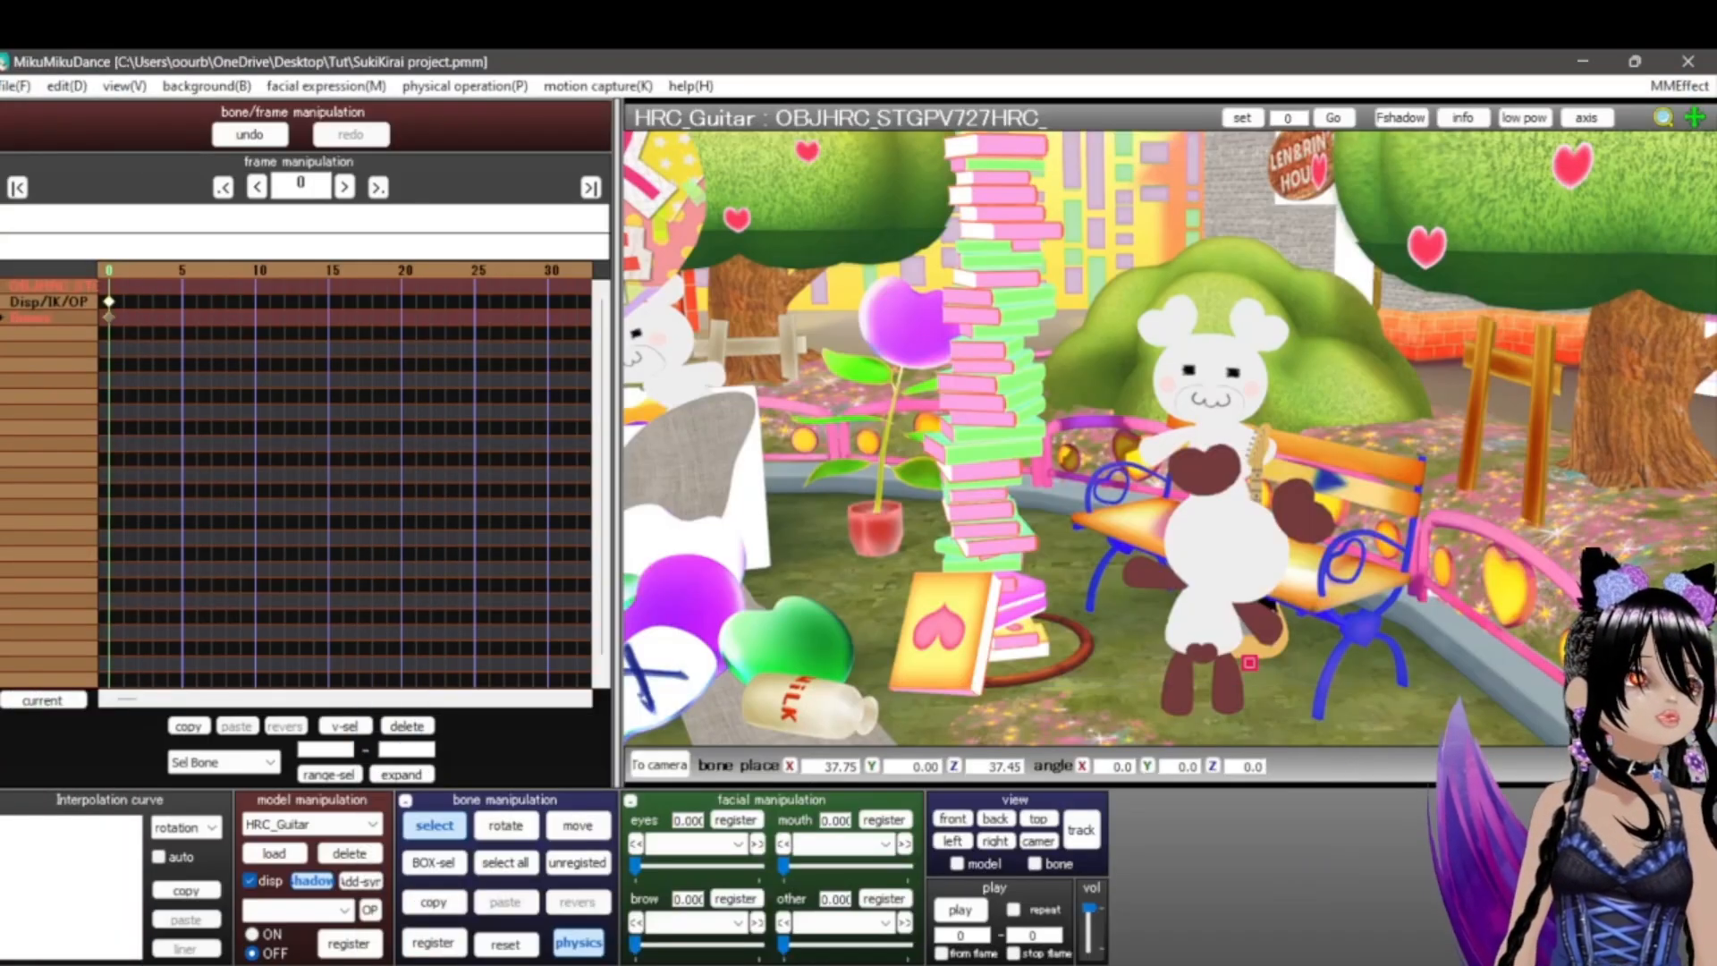
pyautogui.scroll(3, 1169, 438)
pyautogui.moveTo(1690, 706); pyautogui.dragTo(1690, 689)
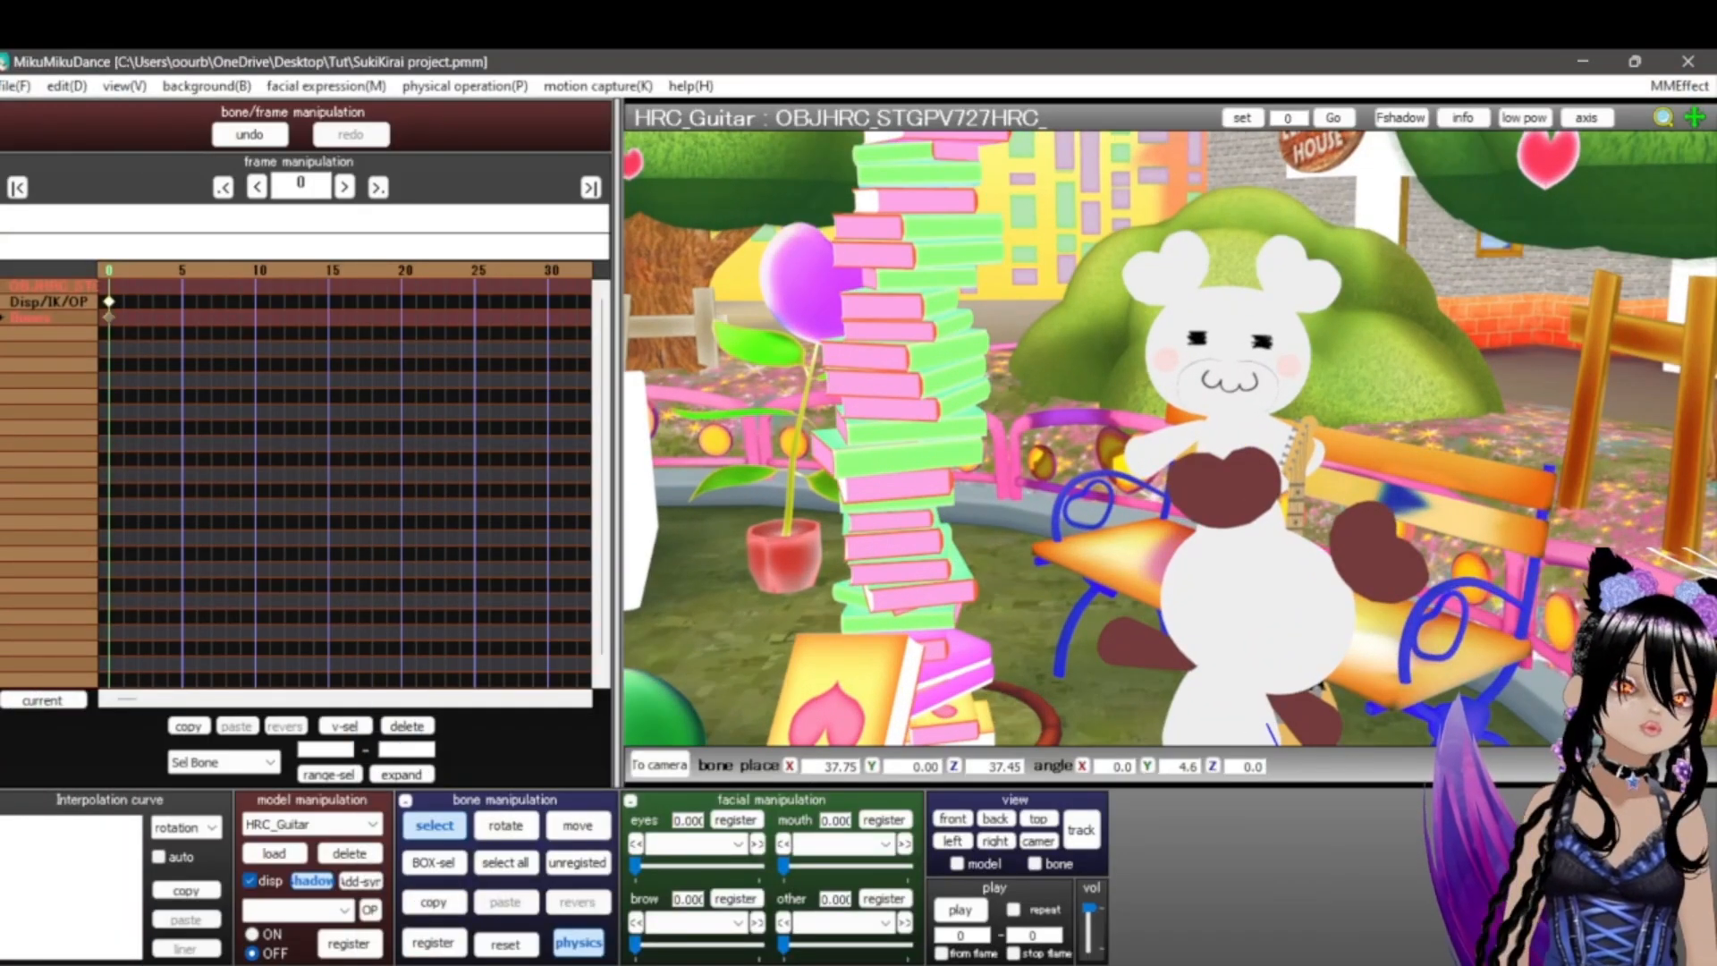
pyautogui.hotkey('ctrl', 'z')
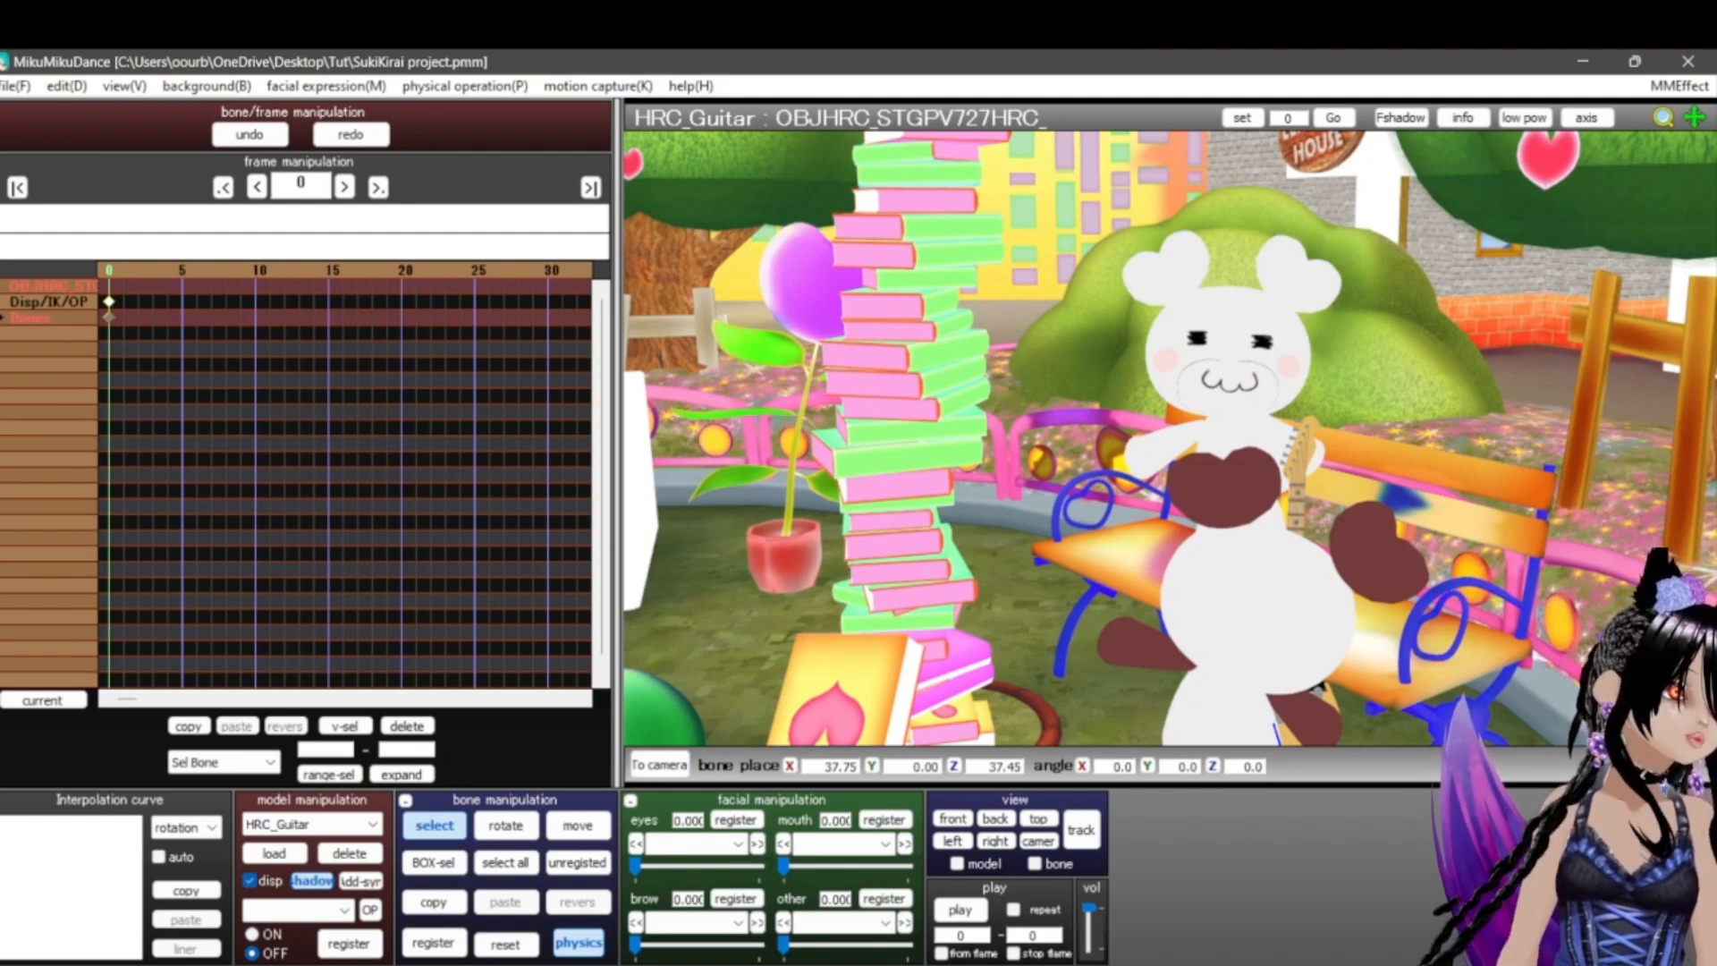
pyautogui.press('Return')
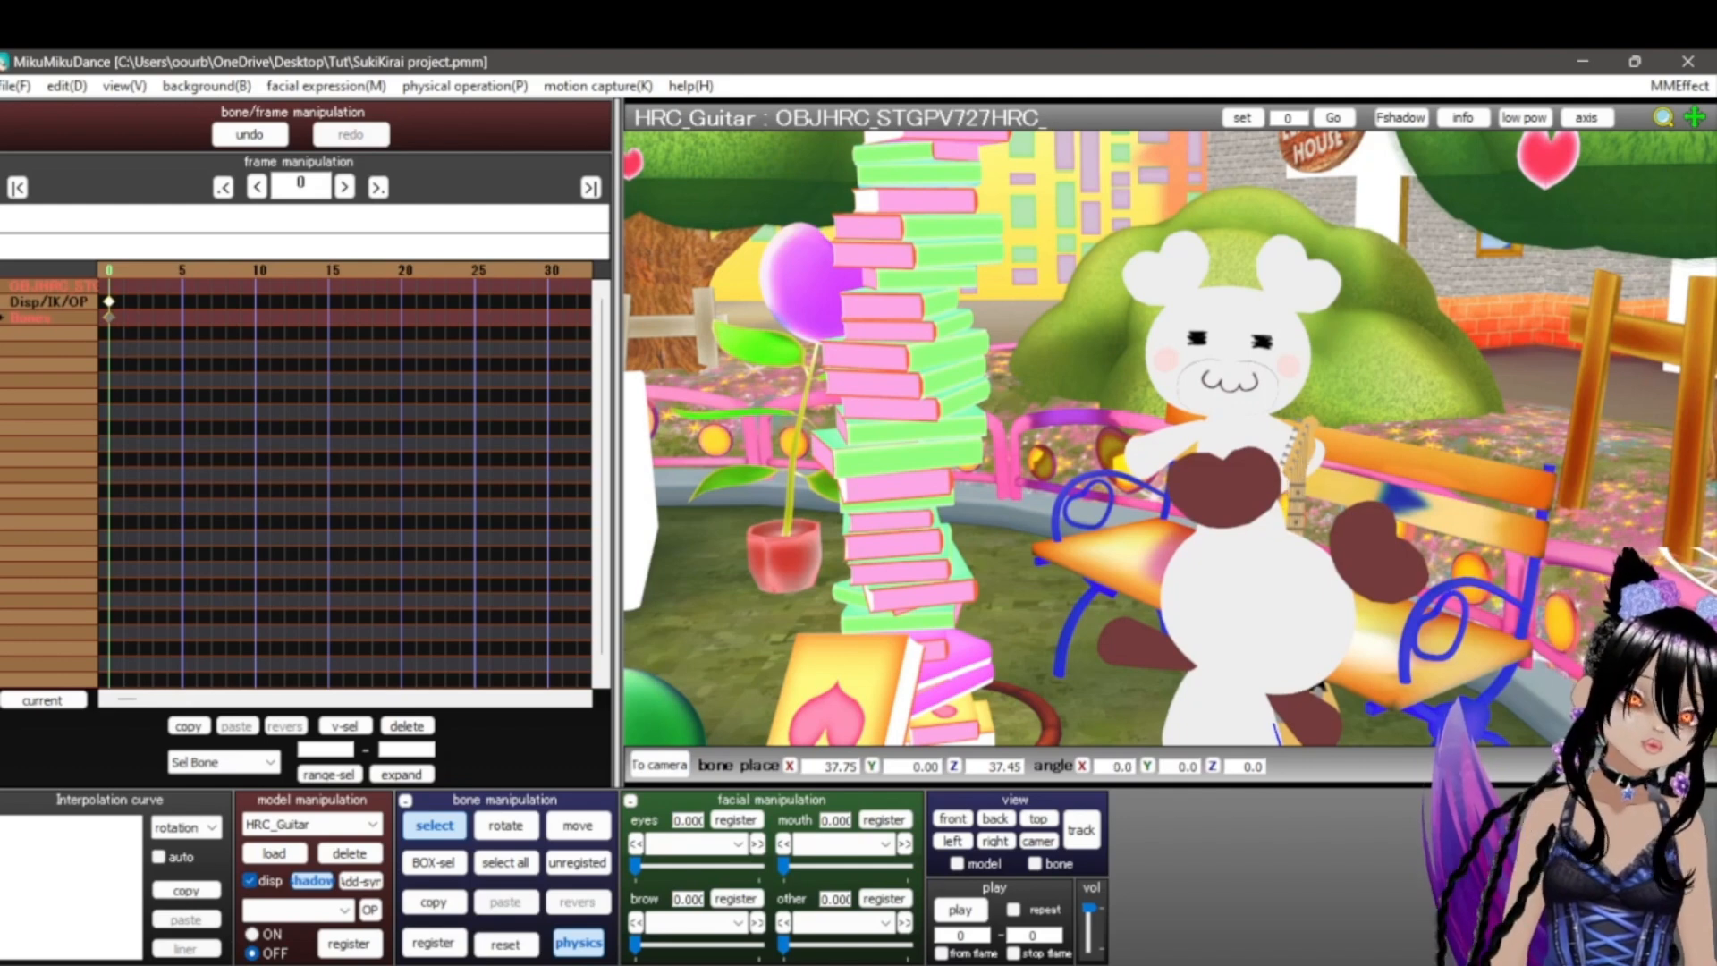
pyautogui.hotkey('ctrl', 'z')
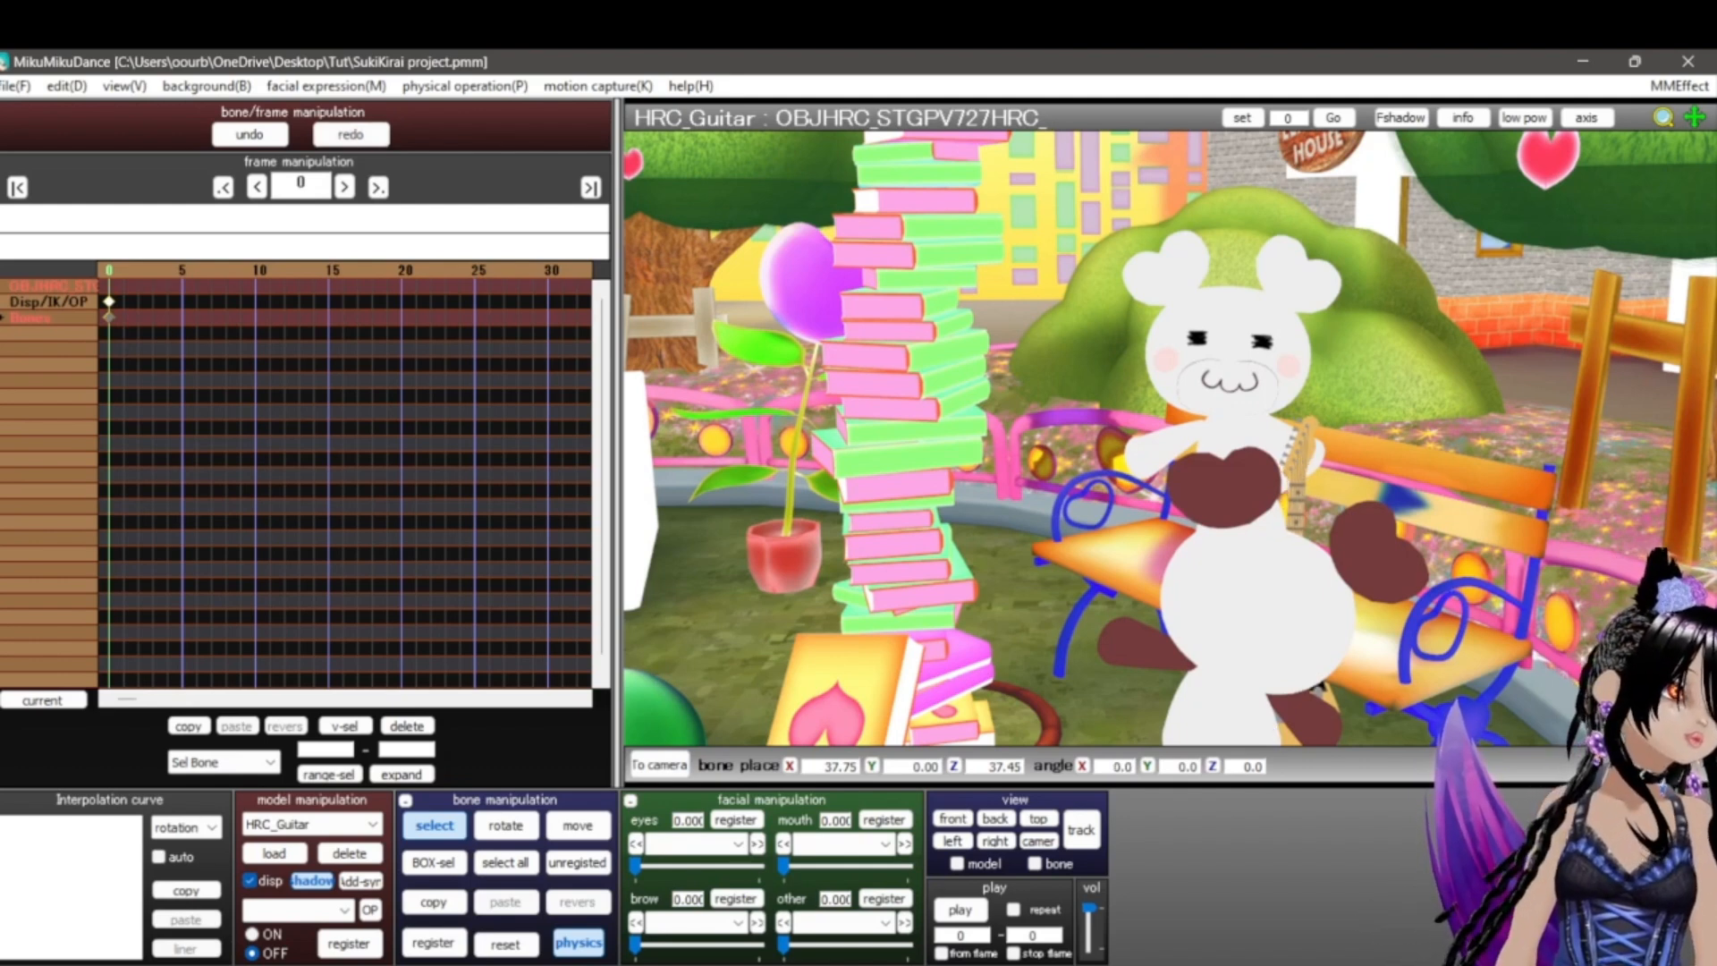
# Step: Place the guitar in the white bear's arms at about X 31.16, Y 8.33, Z 38.25, angled about -4.1, 3.9, 70.8
pyautogui.hotkey('ctrl', 'x')
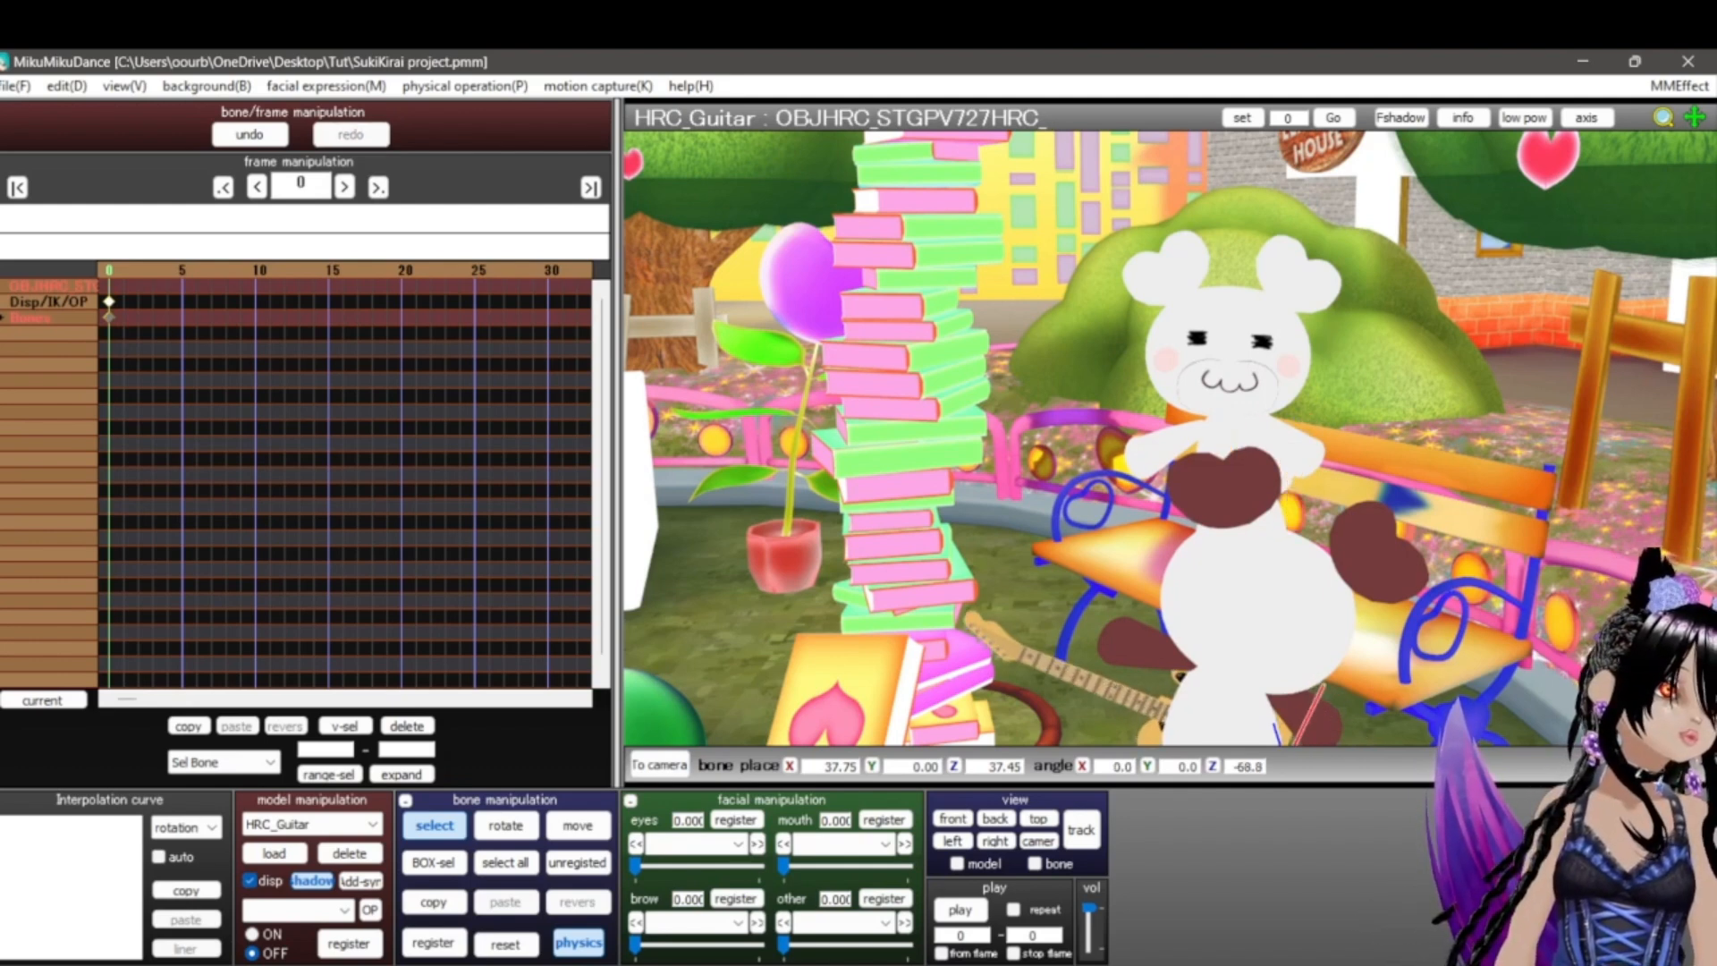
pyautogui.moveTo(1692, 679); pyautogui.dragTo(1684, 644)
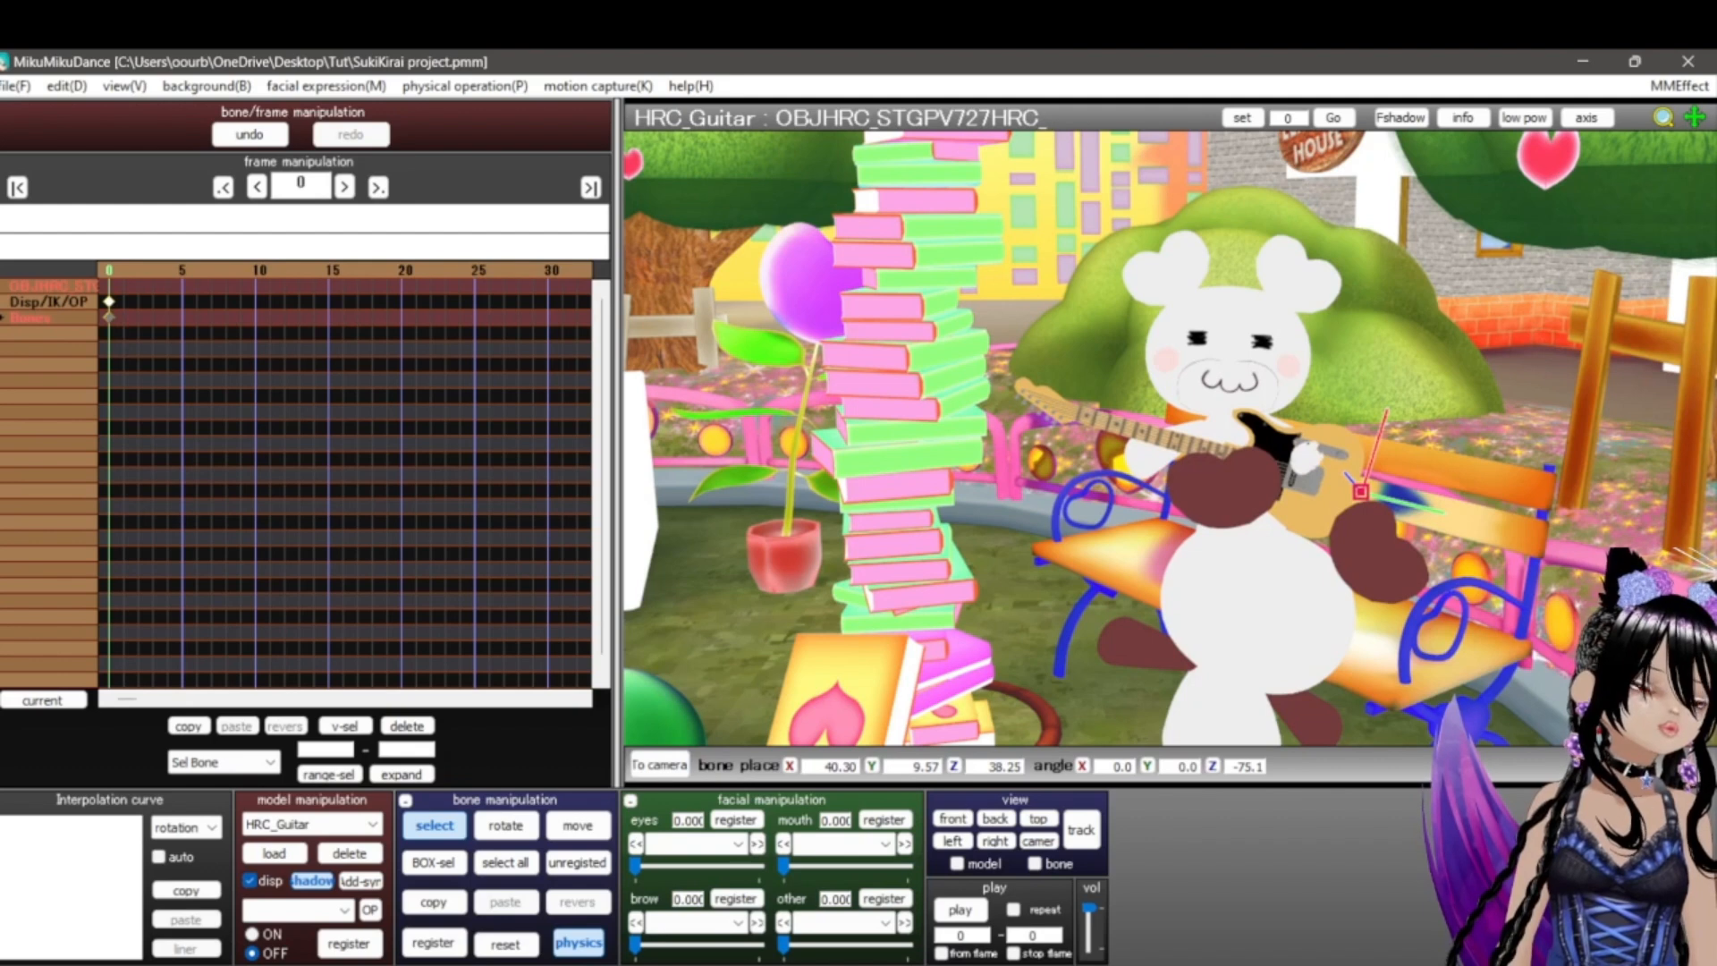
pyautogui.moveTo(1684, 645); pyautogui.dragTo(1654, 796)
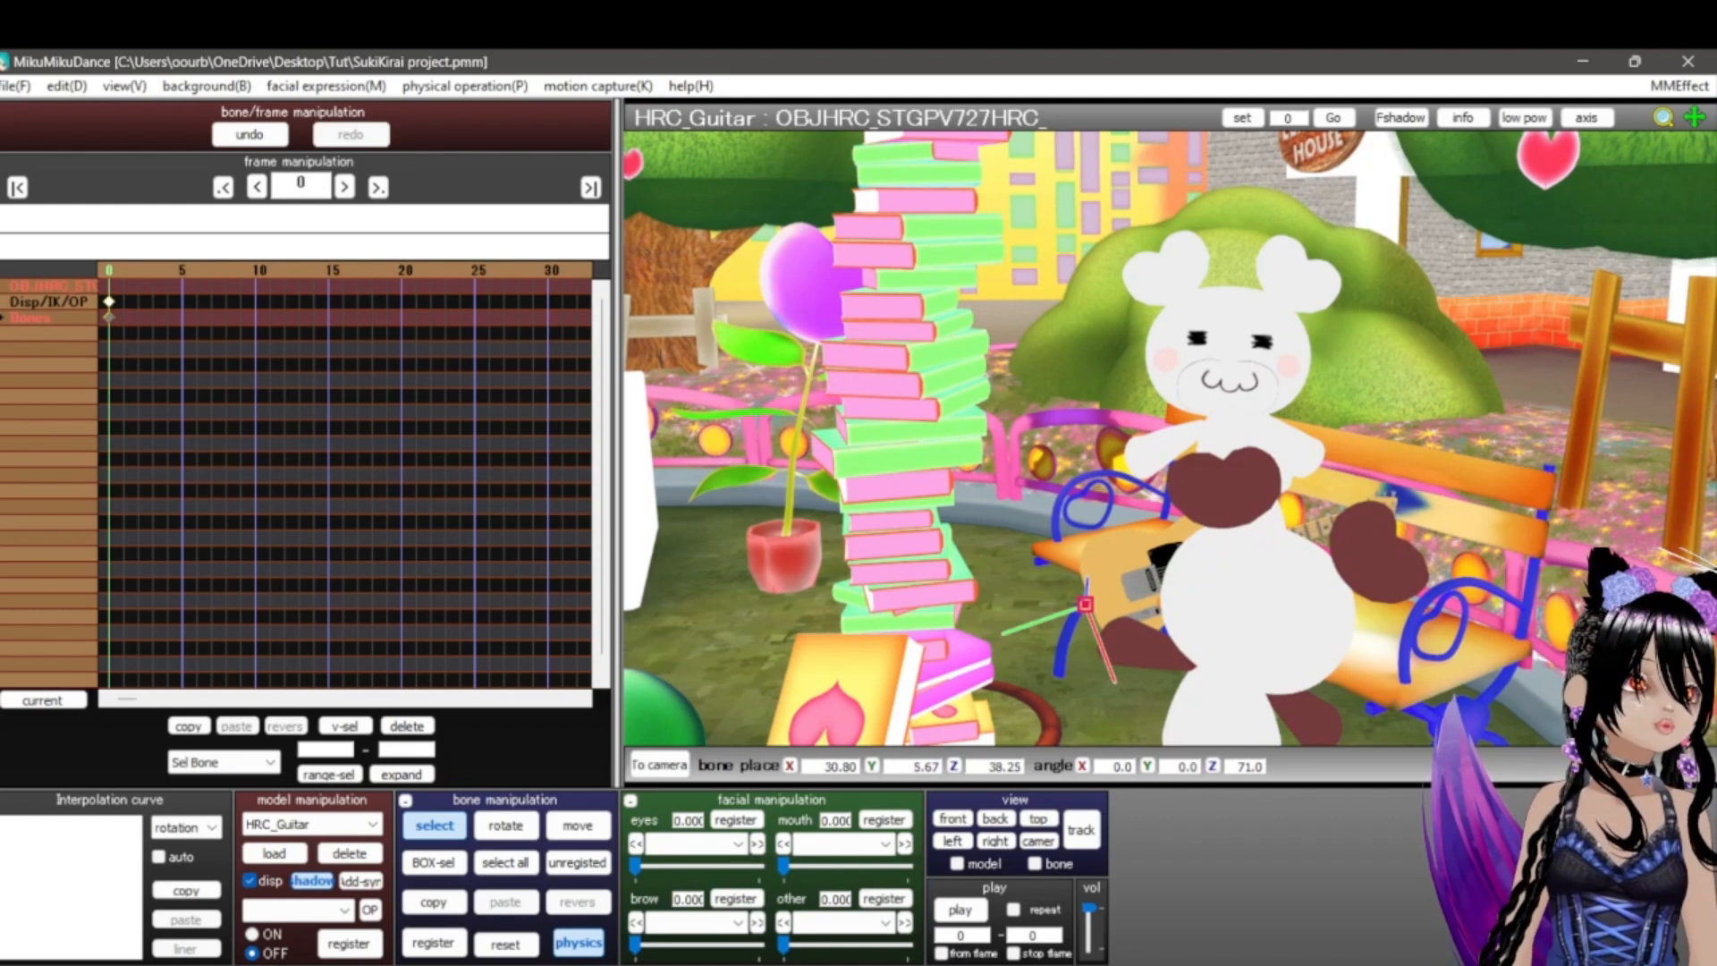
pyautogui.moveTo(1623, 685)
pyautogui.mouseDown()
pyautogui.moveTo(1623, 655)
pyautogui.moveTo(1622, 689)
pyautogui.moveTo(1643, 672)
pyautogui.mouseUp()
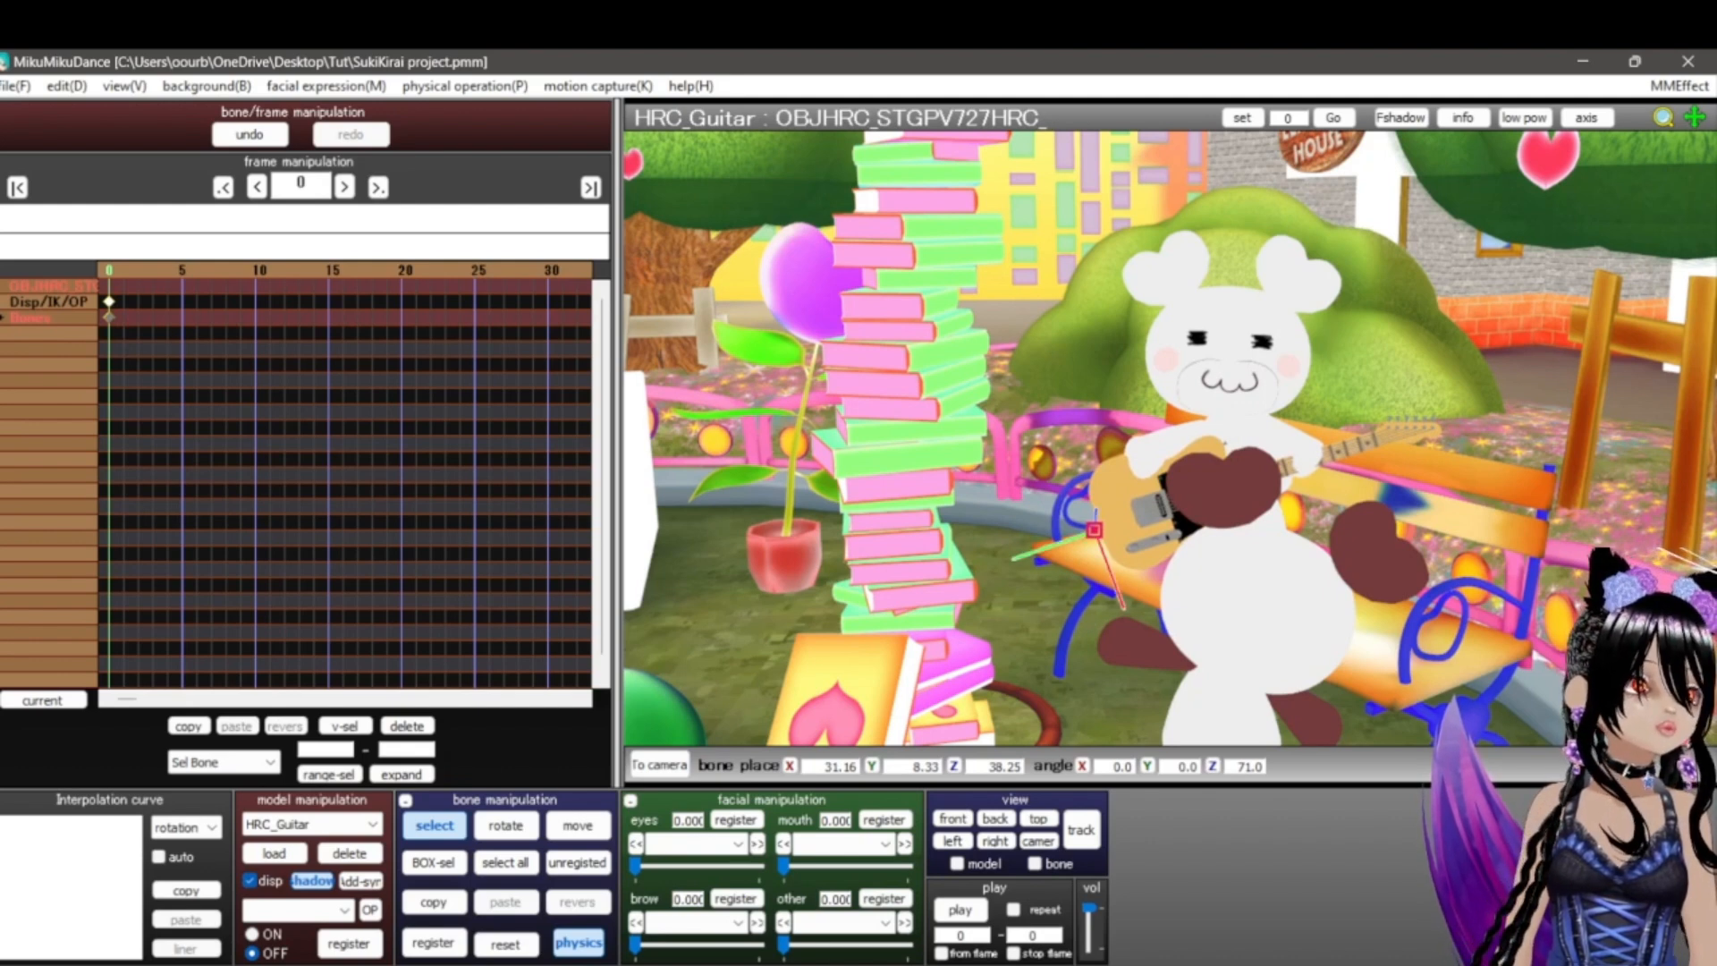
pyautogui.moveTo(1651, 715); pyautogui.dragTo(1613, 708)
pyautogui.scroll(5, 1171, 438)
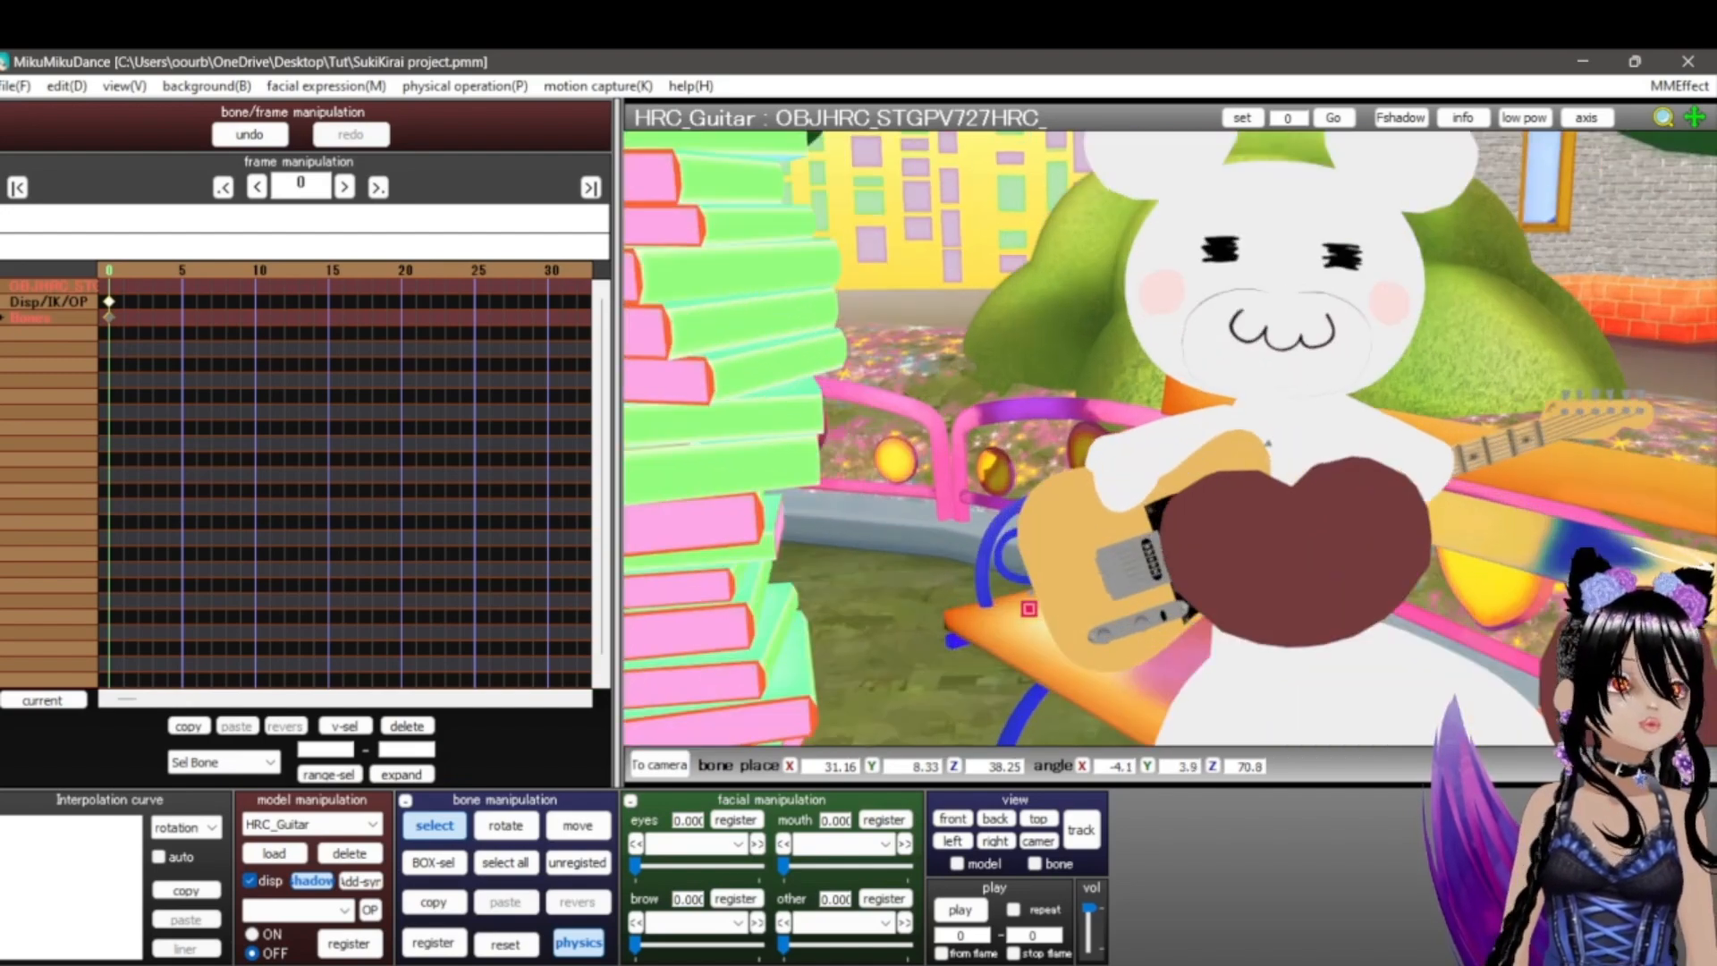
# Step: Check how the guitar sits in the white bear's arms from above, from afar and close up
pyautogui.scroll(-2, 1171, 438)
pyautogui.moveTo(1296, 430); pyautogui.dragTo(1385, 320, button='middle')
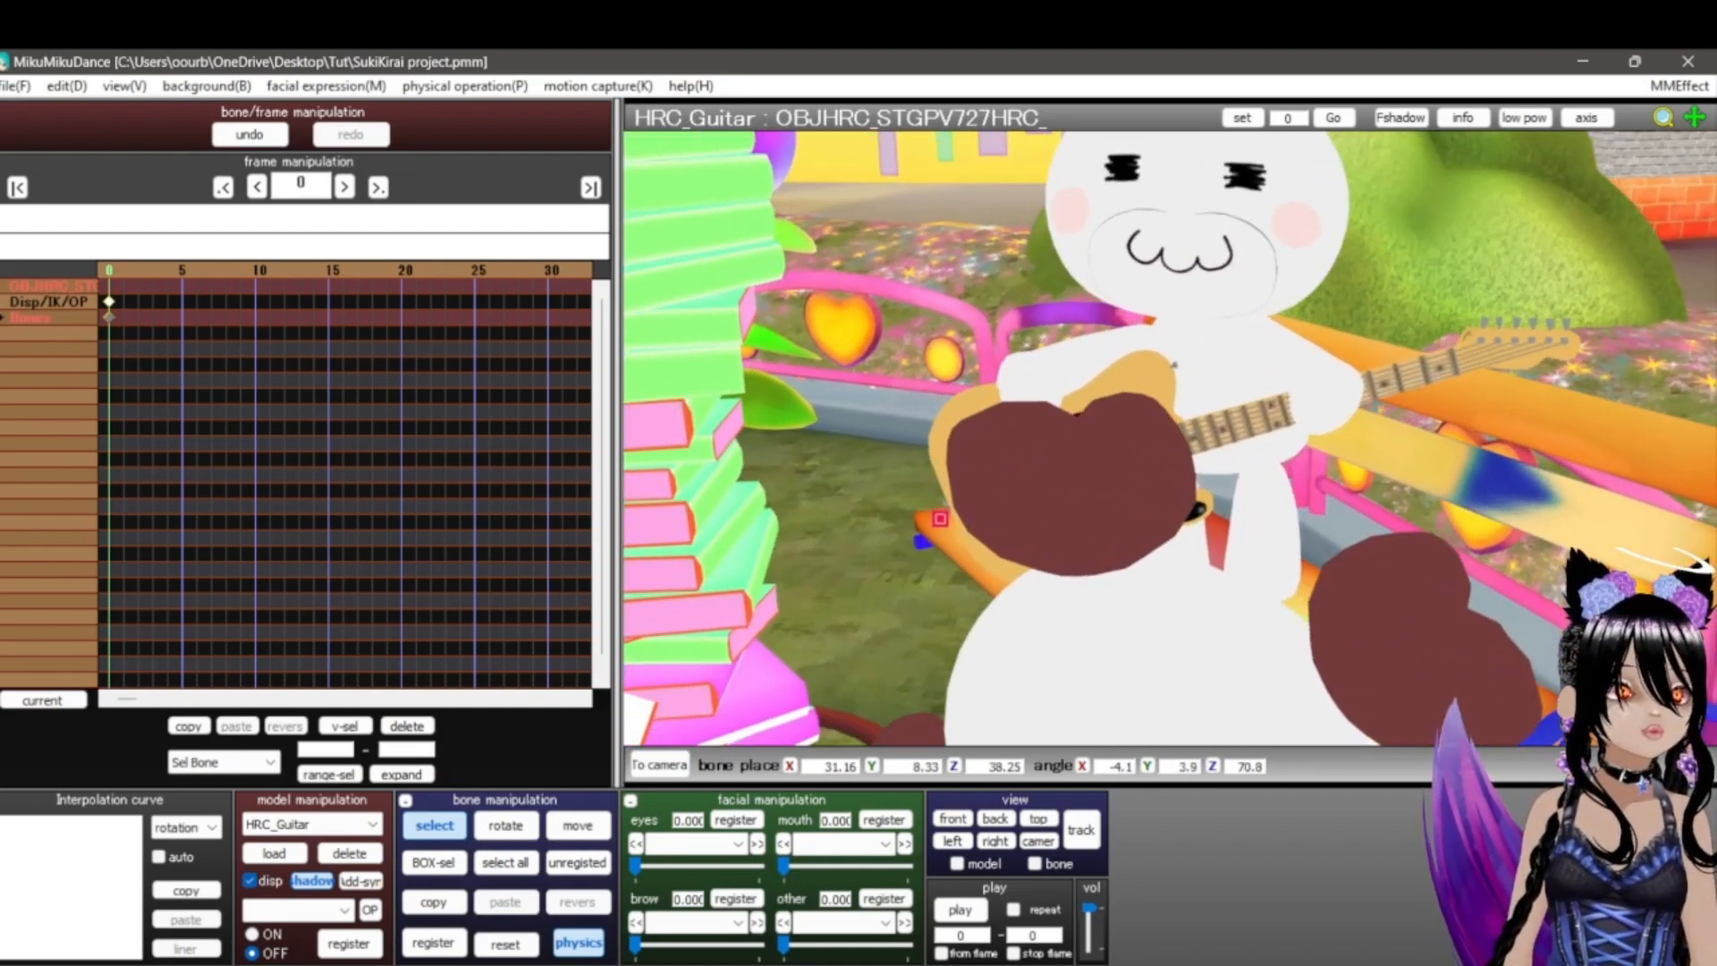
pyautogui.scroll(-5, 1171, 438)
pyautogui.scroll(4, 1171, 438)
pyautogui.moveTo(989, 501); pyautogui.dragTo(1251, 358, button='middle')
pyautogui.moveTo(984, 429)
pyautogui.mouseDown(button='middle')
pyautogui.moveTo(1431, 483)
pyautogui.moveTo(965, 411)
pyautogui.mouseUp(button='middle')
pyautogui.scroll(-5, 1170, 438)
pyautogui.scroll(4, 1170, 438)
pyautogui.moveTo(1074, 447); pyautogui.dragTo(1278, 384, button='middle')
pyautogui.scroll(-7, 1171, 438)
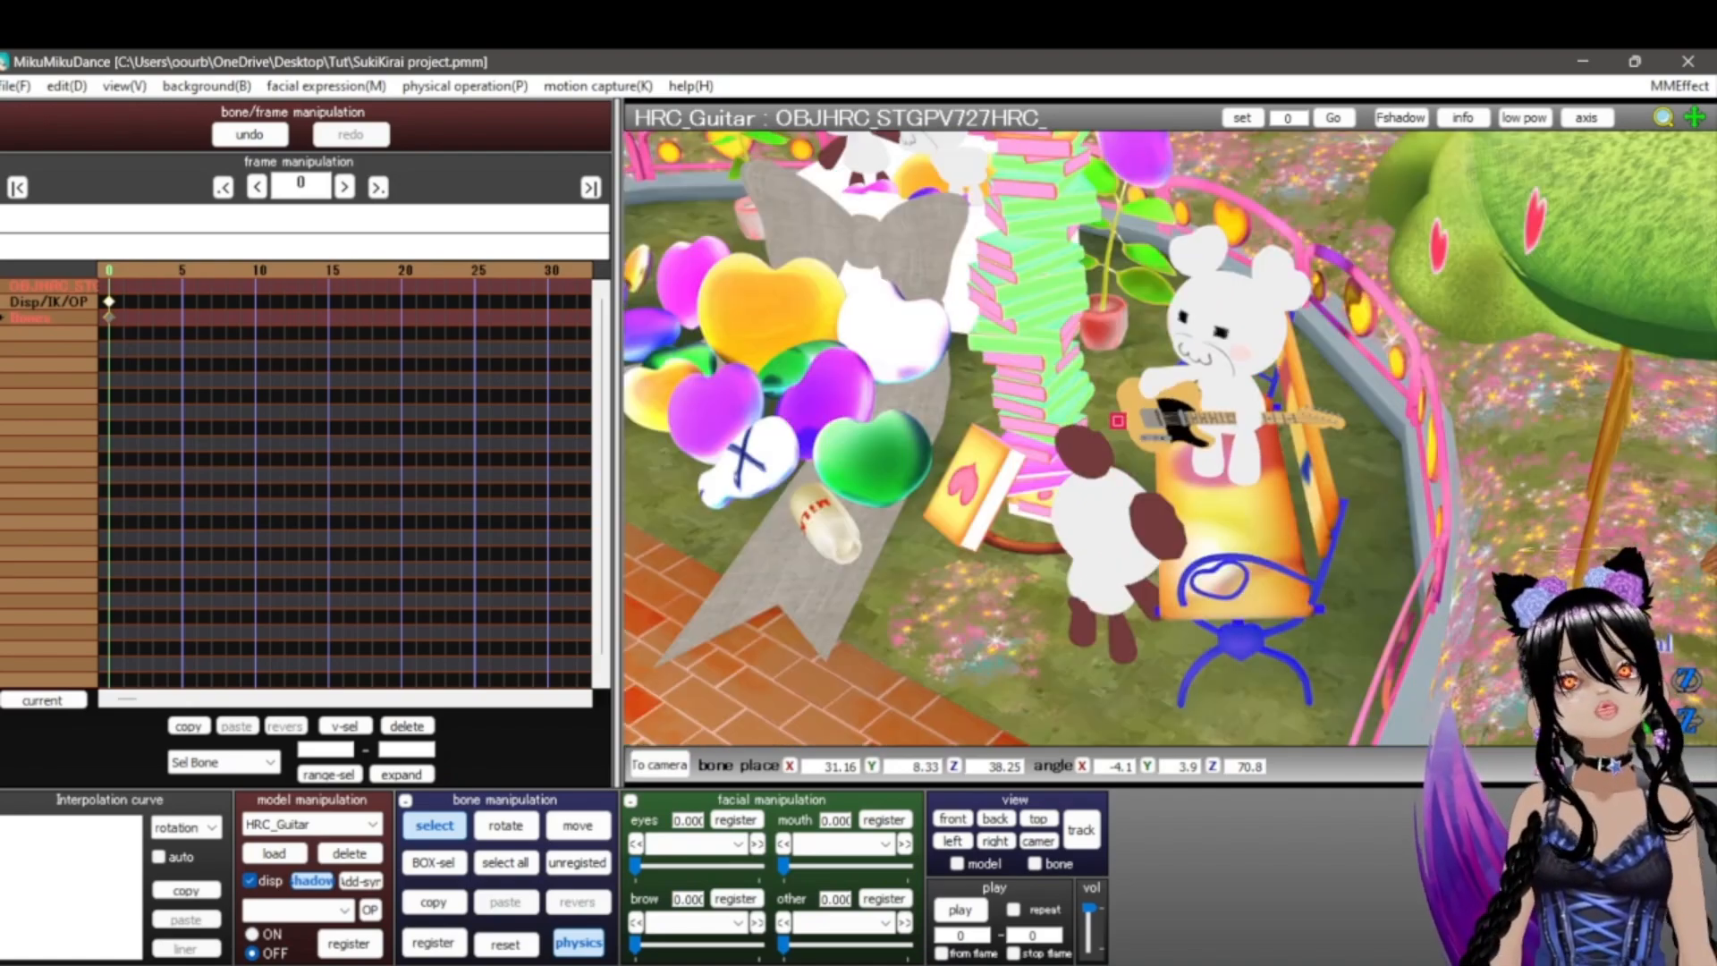
pyautogui.moveTo(1252, 501); pyautogui.dragTo(1073, 348, button='right')
pyautogui.scroll(3, 1170, 438)
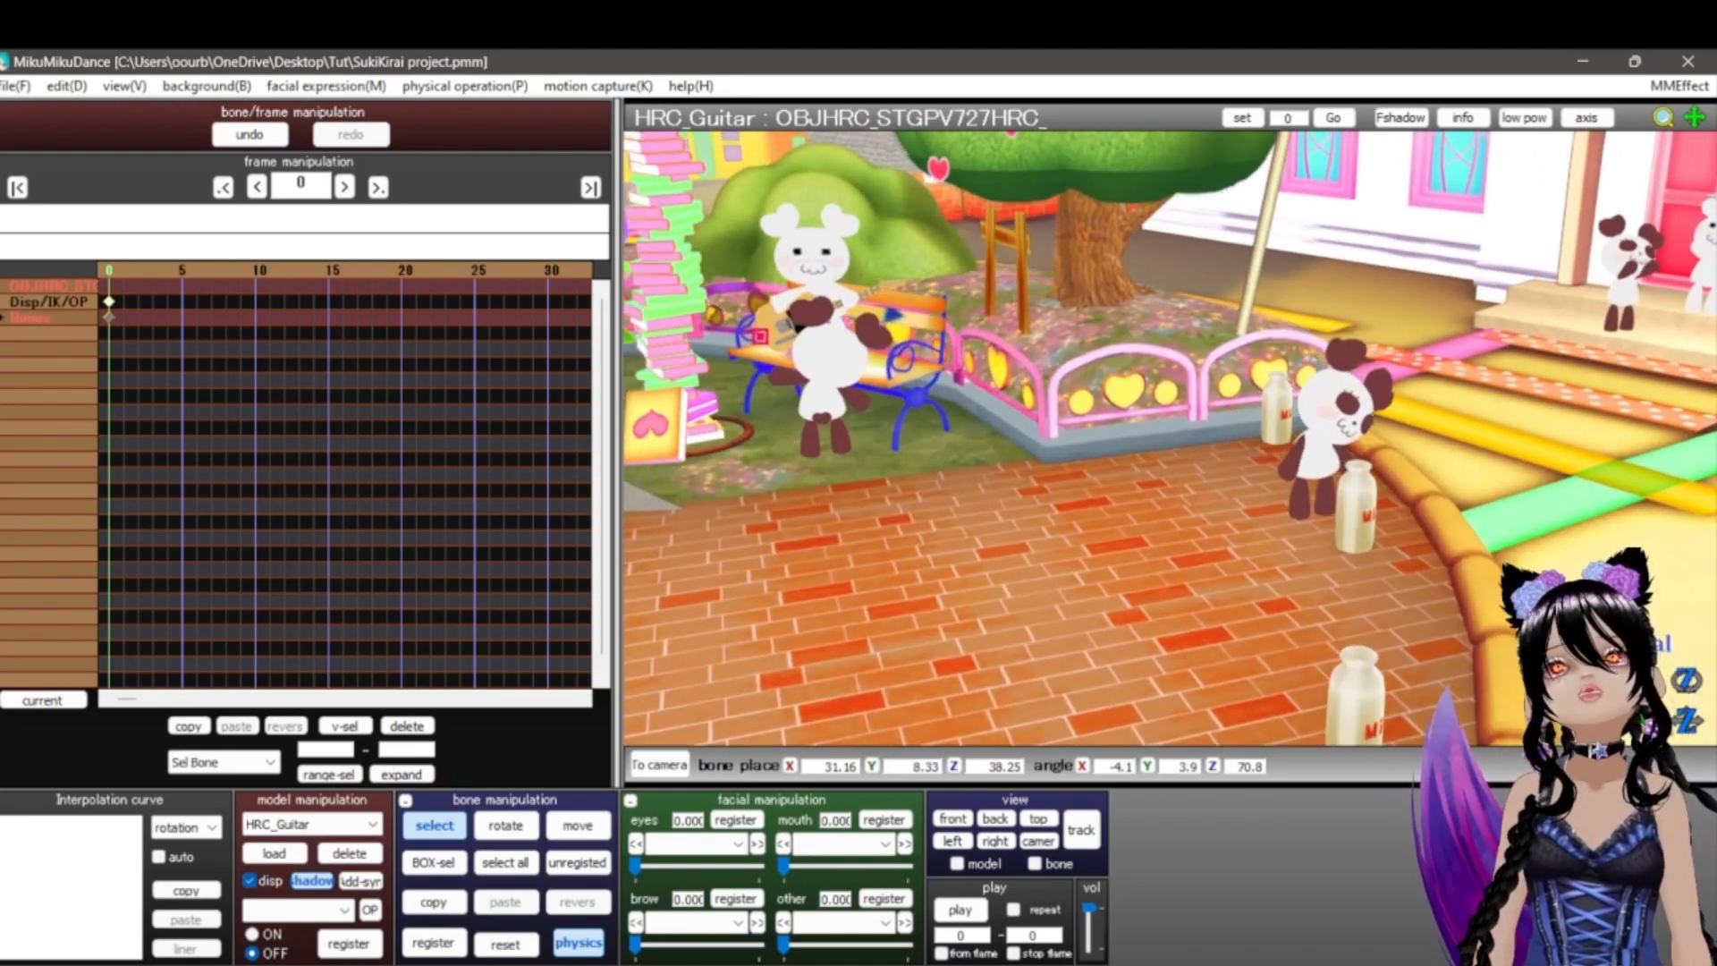
pyautogui.moveTo(984, 376); pyautogui.dragTo(1195, 490, button='middle')
pyautogui.scroll(5, 1170, 439)
pyautogui.moveTo(1028, 403); pyautogui.dragTo(1189, 483, button='middle')
pyautogui.scroll(3, 1171, 438)
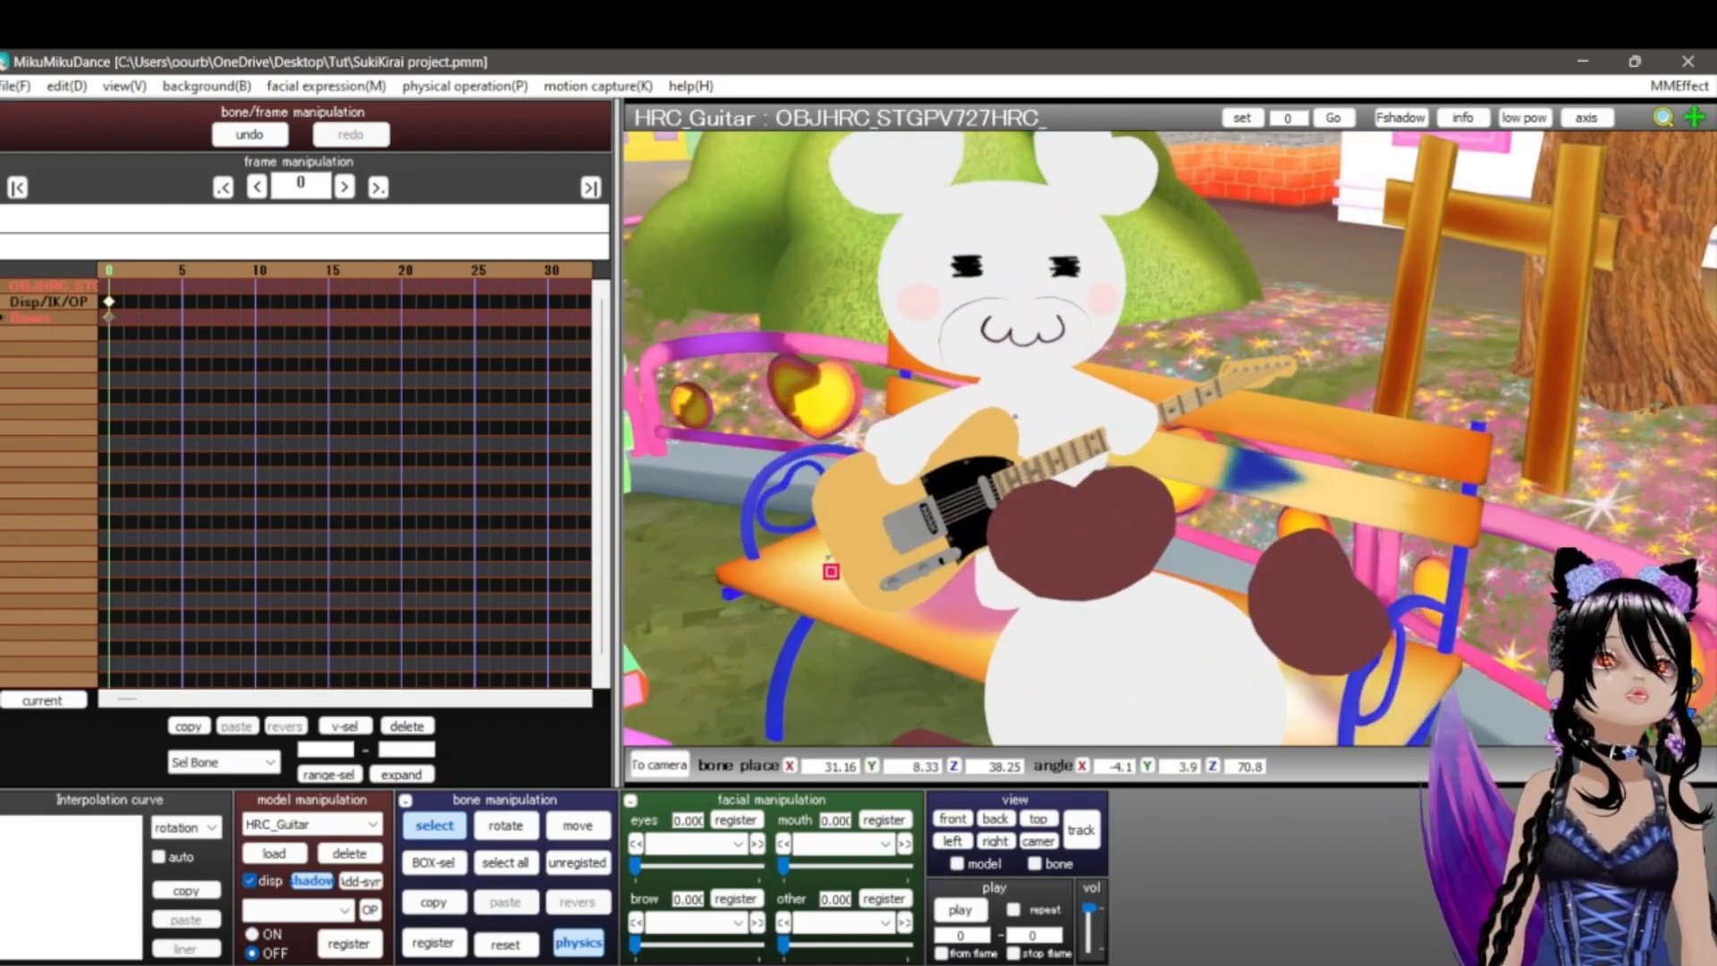
# Step: Register the guitar bone's position and rotation as a keyframe at frame 0
pyautogui.moveTo(1073, 447); pyautogui.dragTo(1219, 447, button='middle')
pyautogui.scroll(2, 1171, 439)
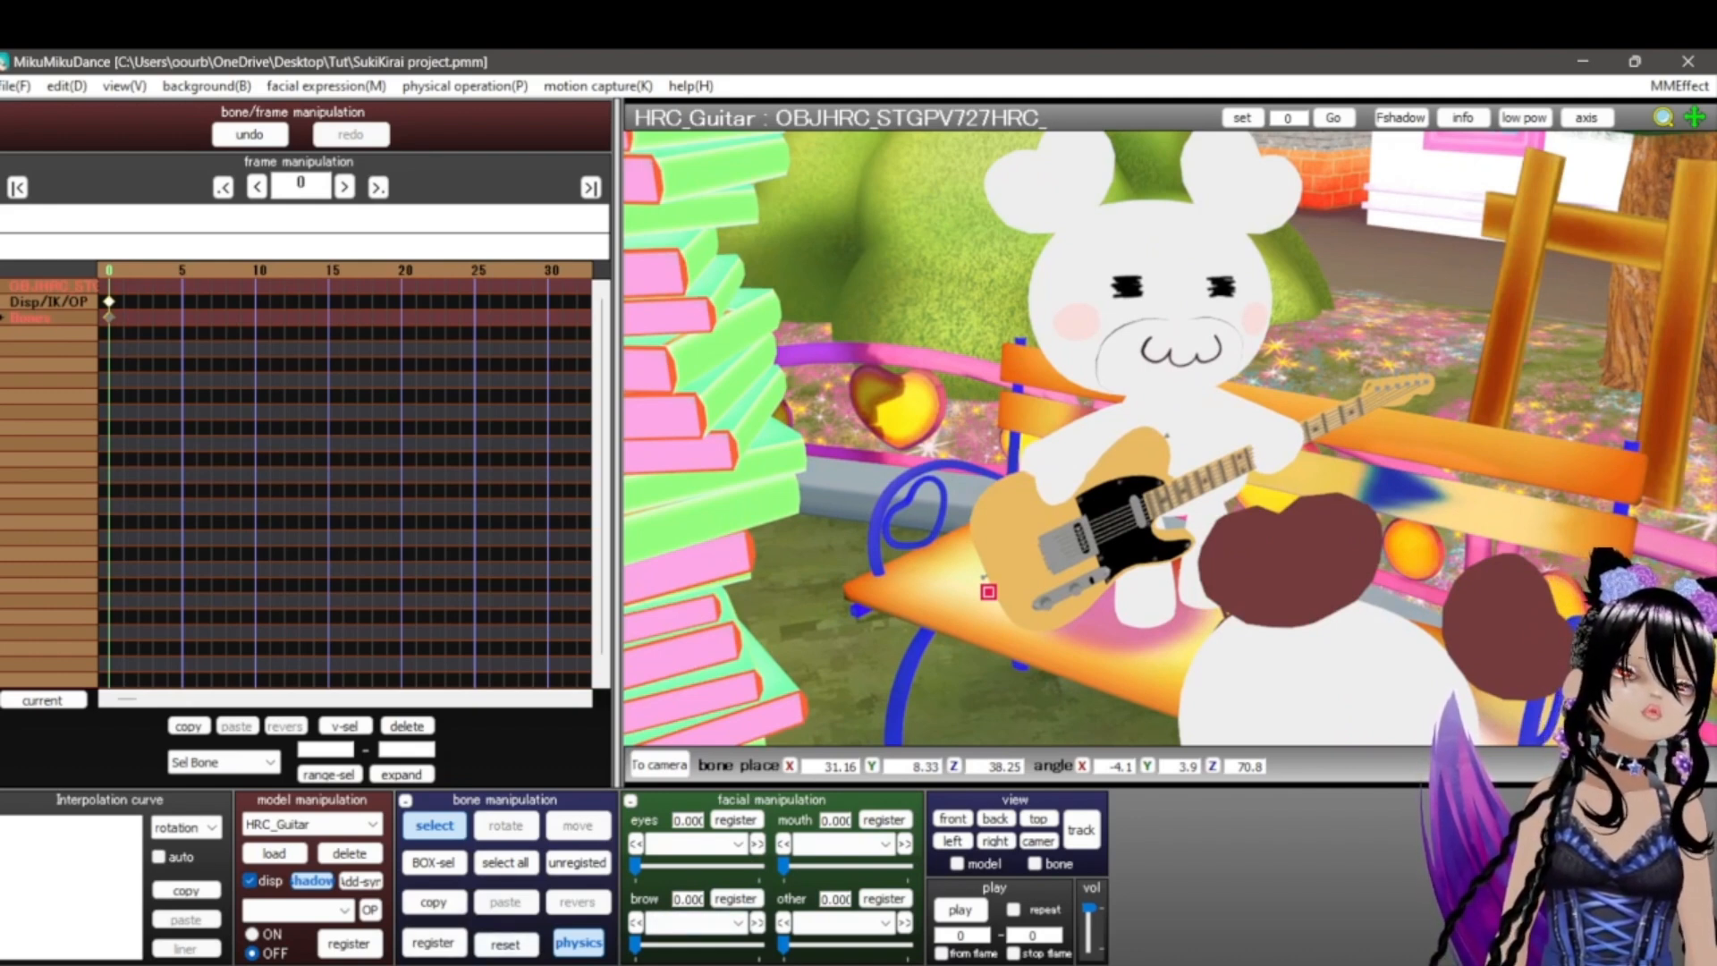
pyautogui.click(432, 942)
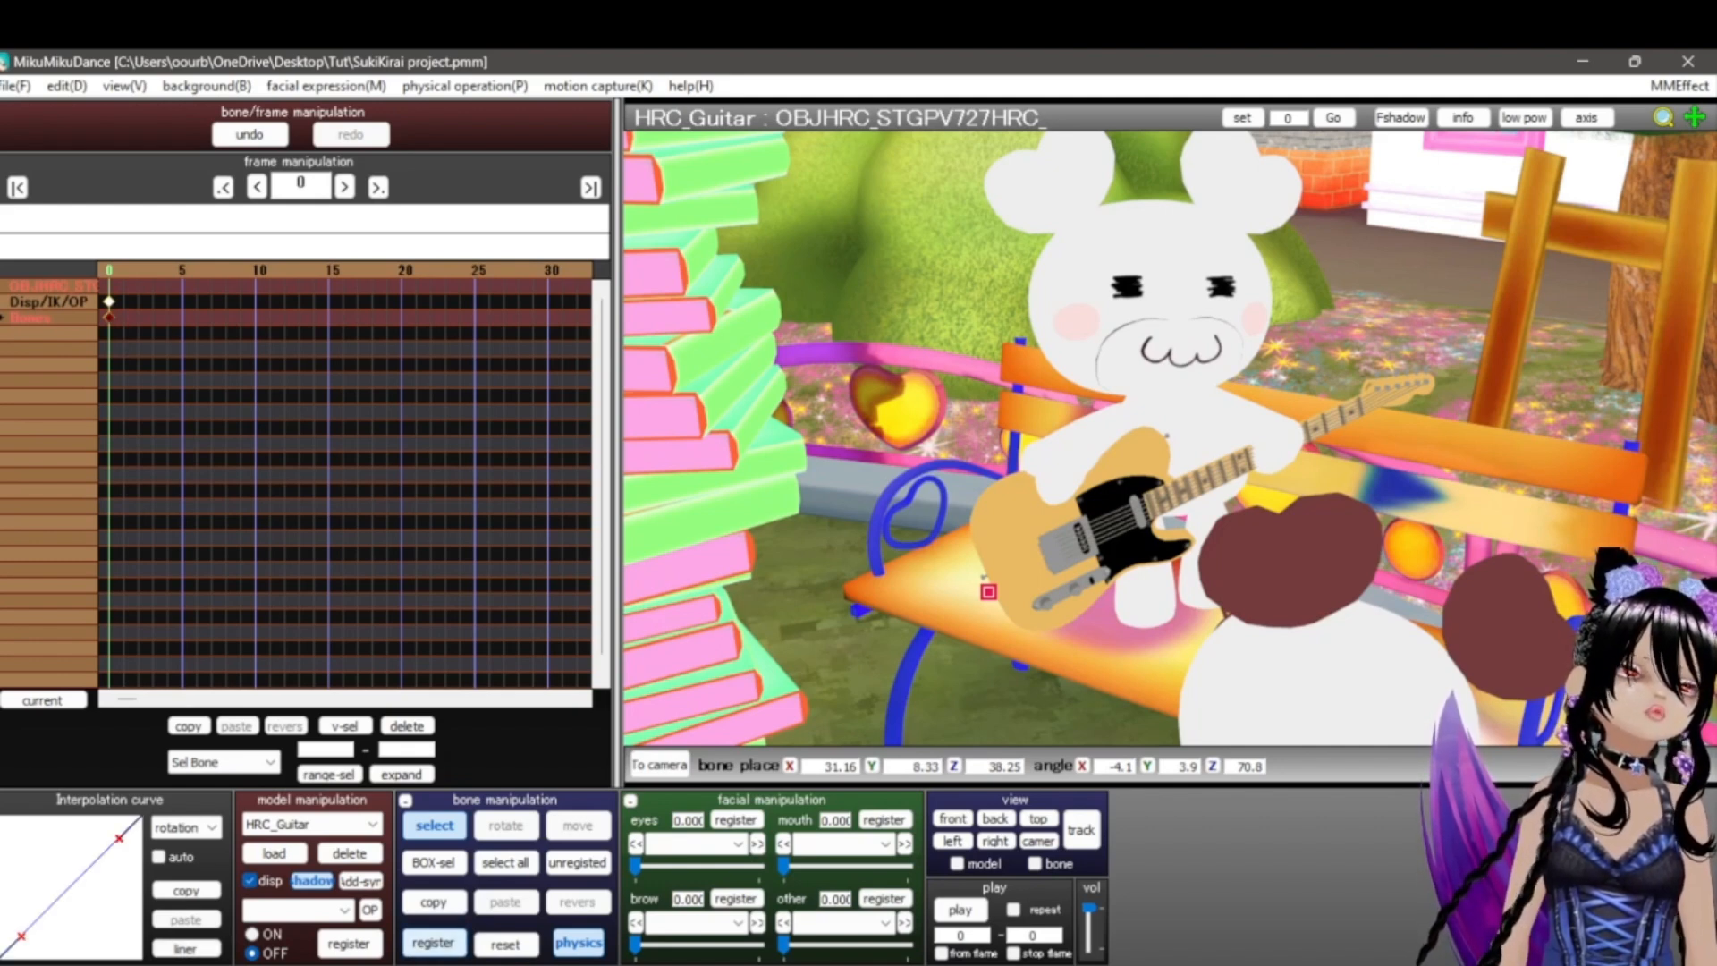
# Step: Inspect the guitar's placement in the seated white bear's arms from across the whole stage and from close up at different angles
pyautogui.scroll(-15, 1170, 438)
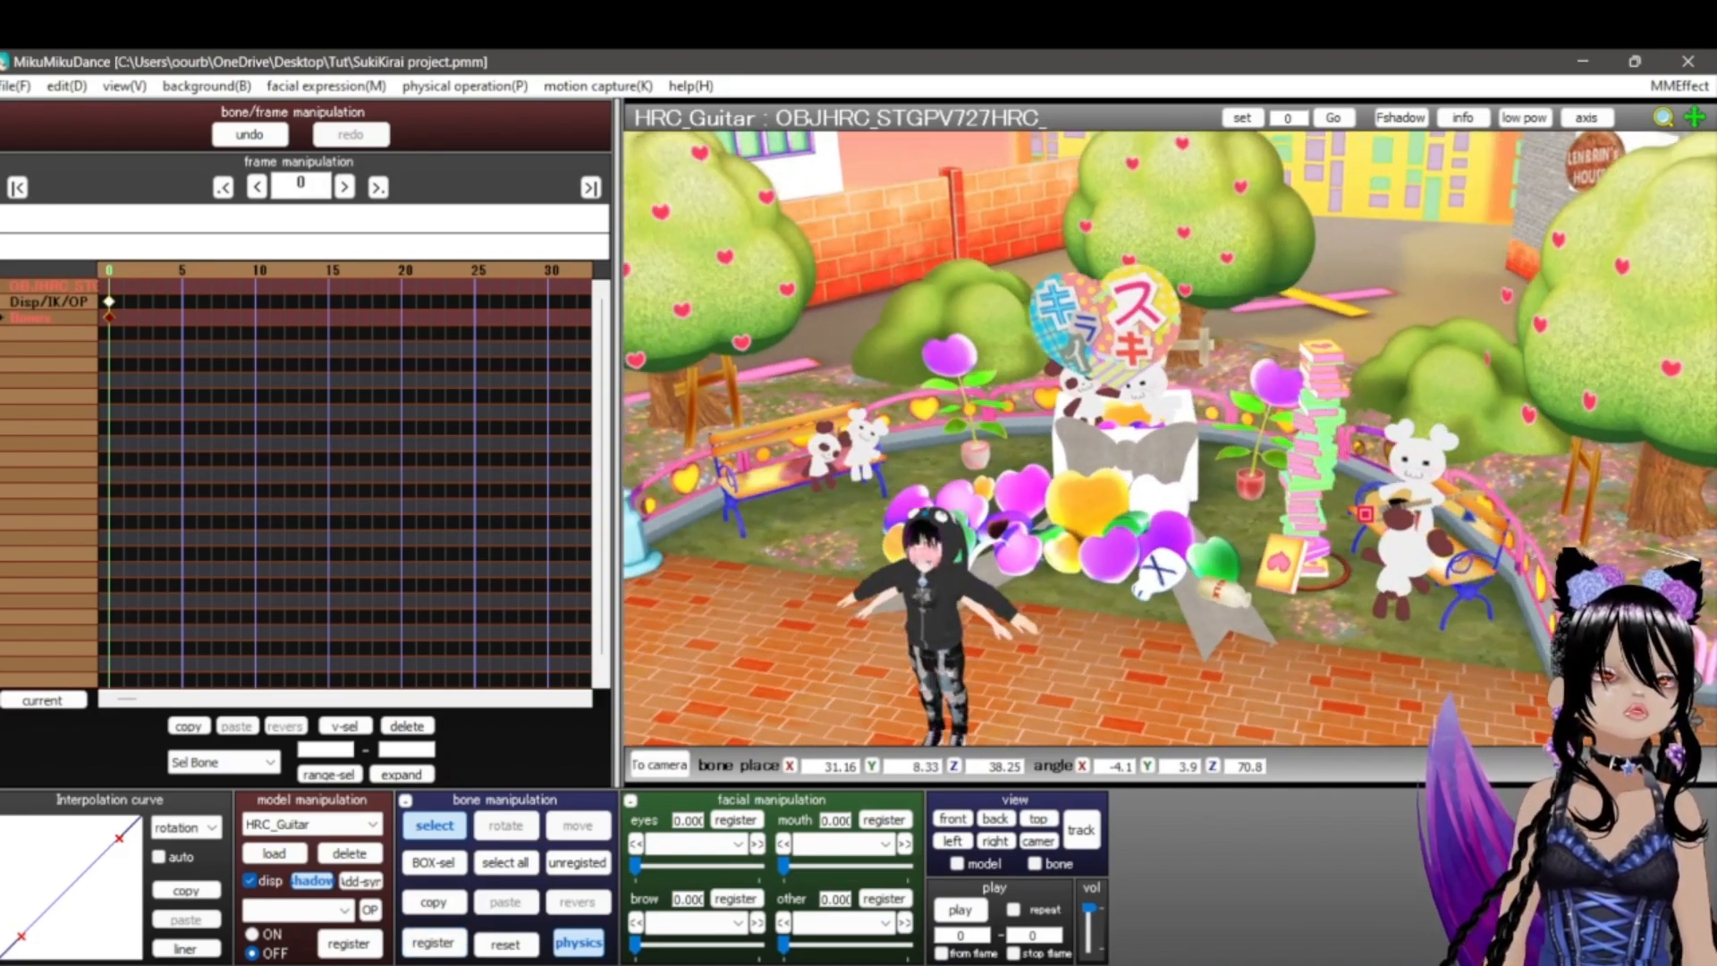
pyautogui.moveTo(1169, 447); pyautogui.dragTo(1144, 407, button='right')
pyautogui.scroll(10, 1145, 407)
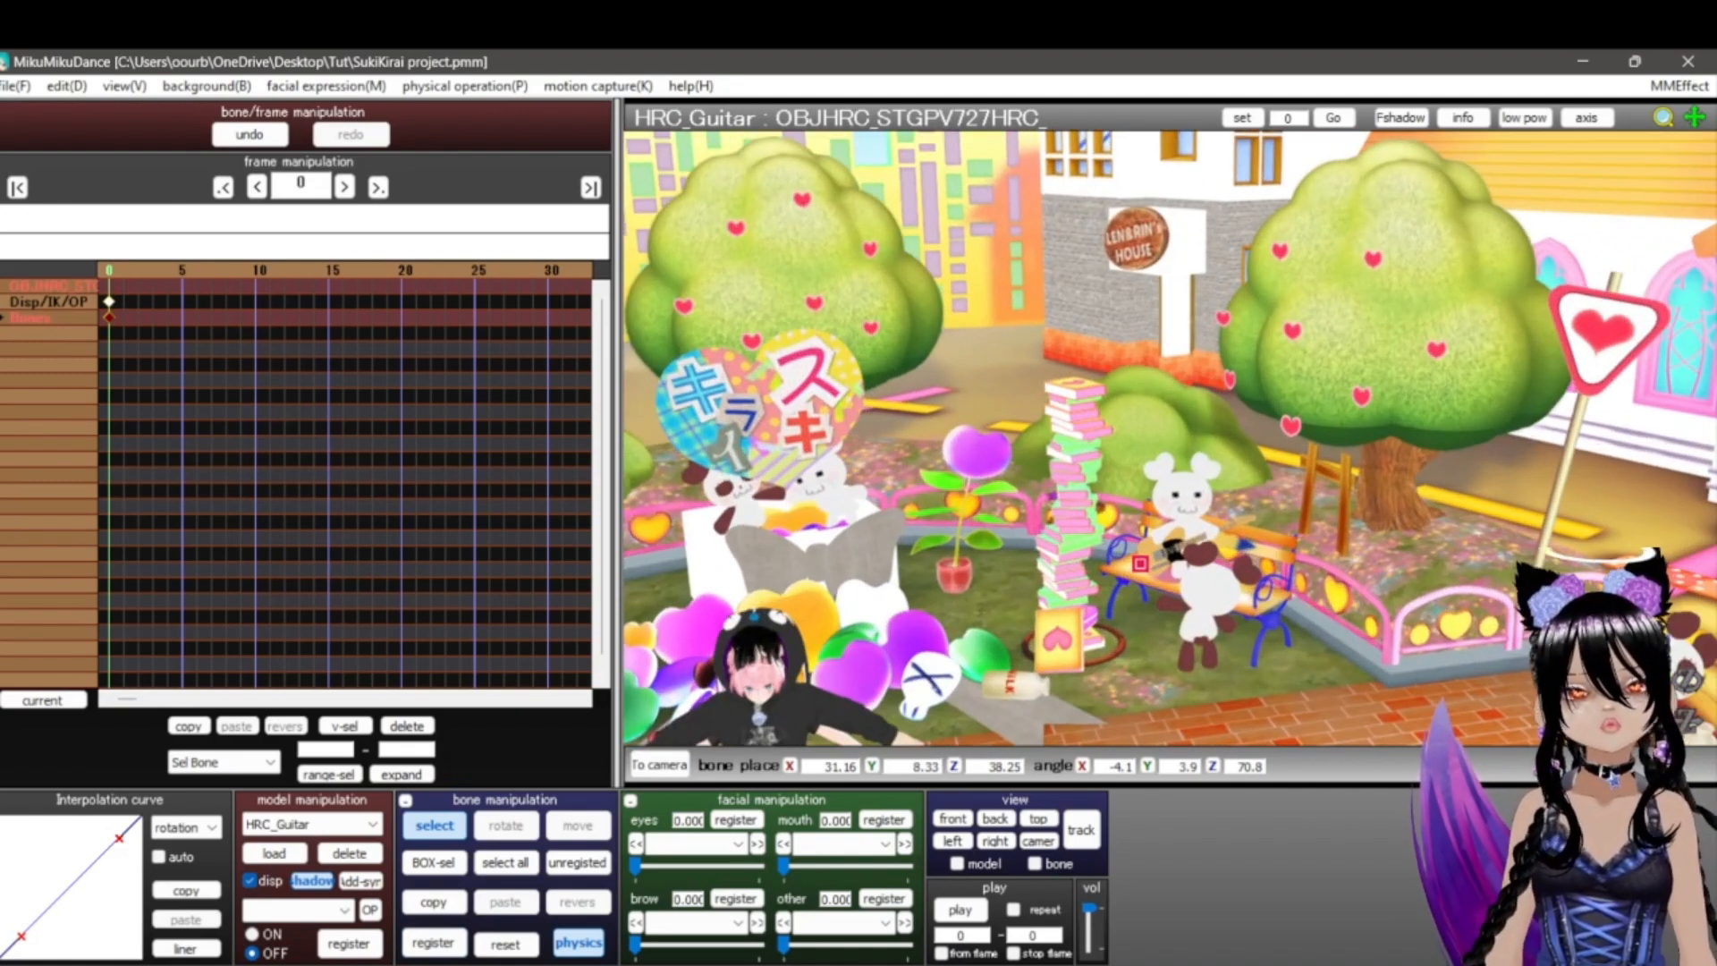
pyautogui.moveTo(1144, 407); pyautogui.dragTo(1131, 243, button='middle')
pyautogui.scroll(5, 1131, 243)
pyautogui.scroll(3, 1170, 438)
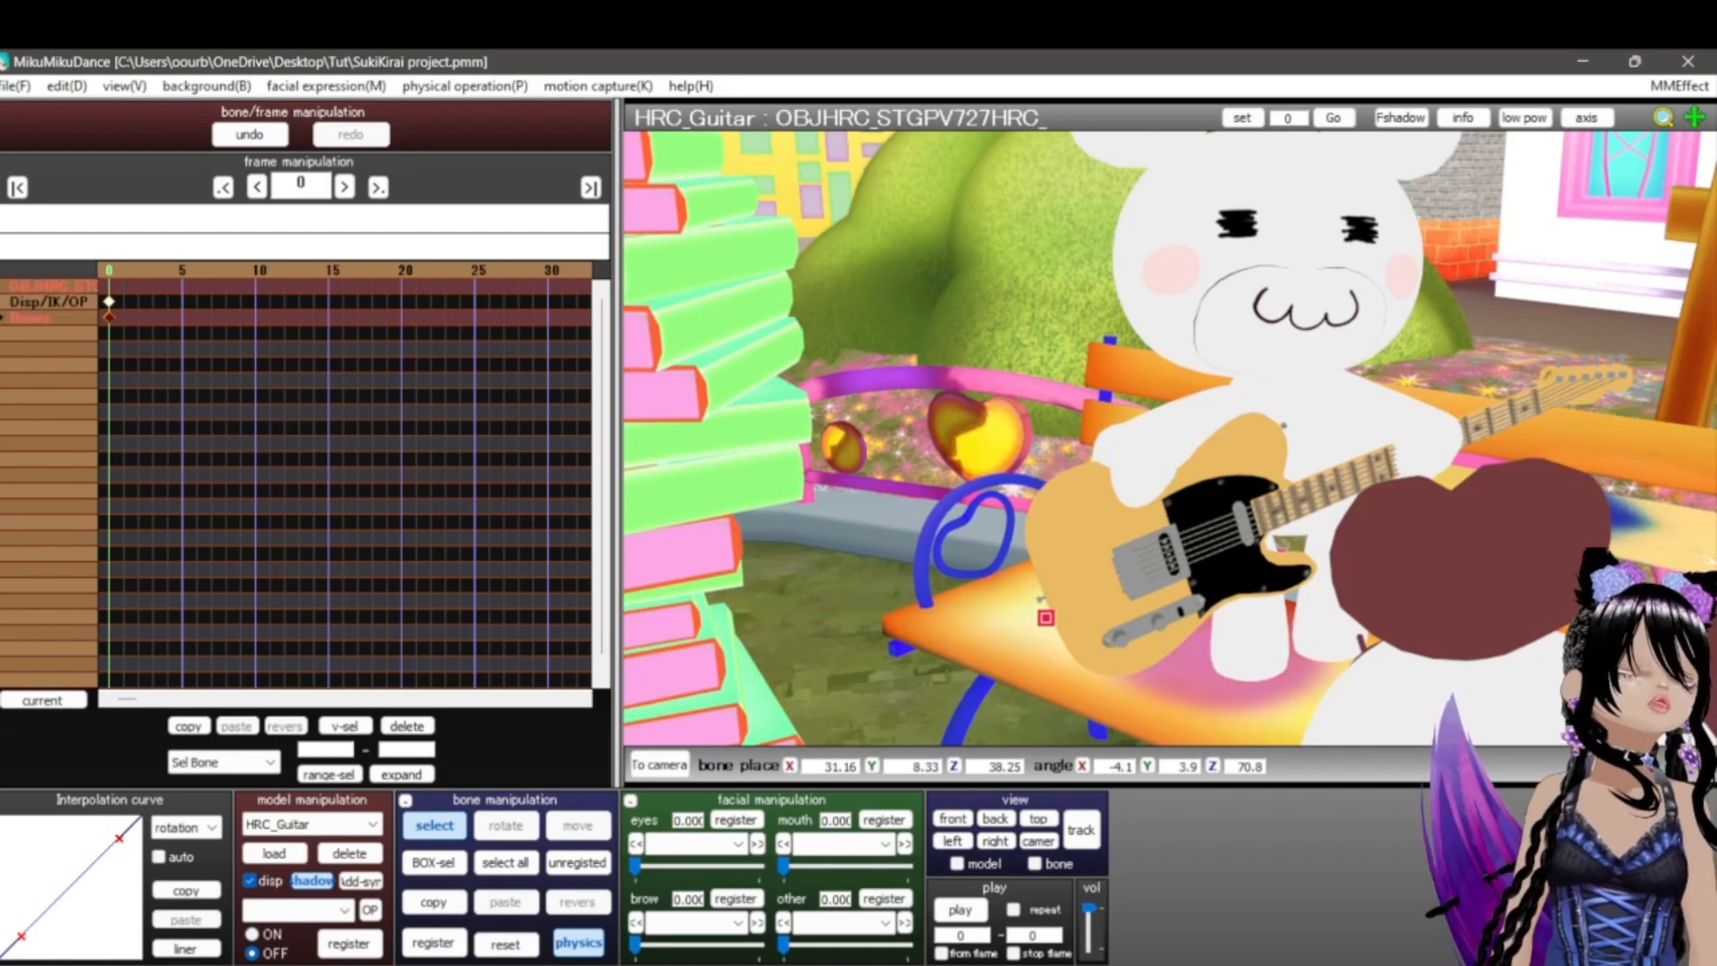
pyautogui.scroll(-5, 1169, 438)
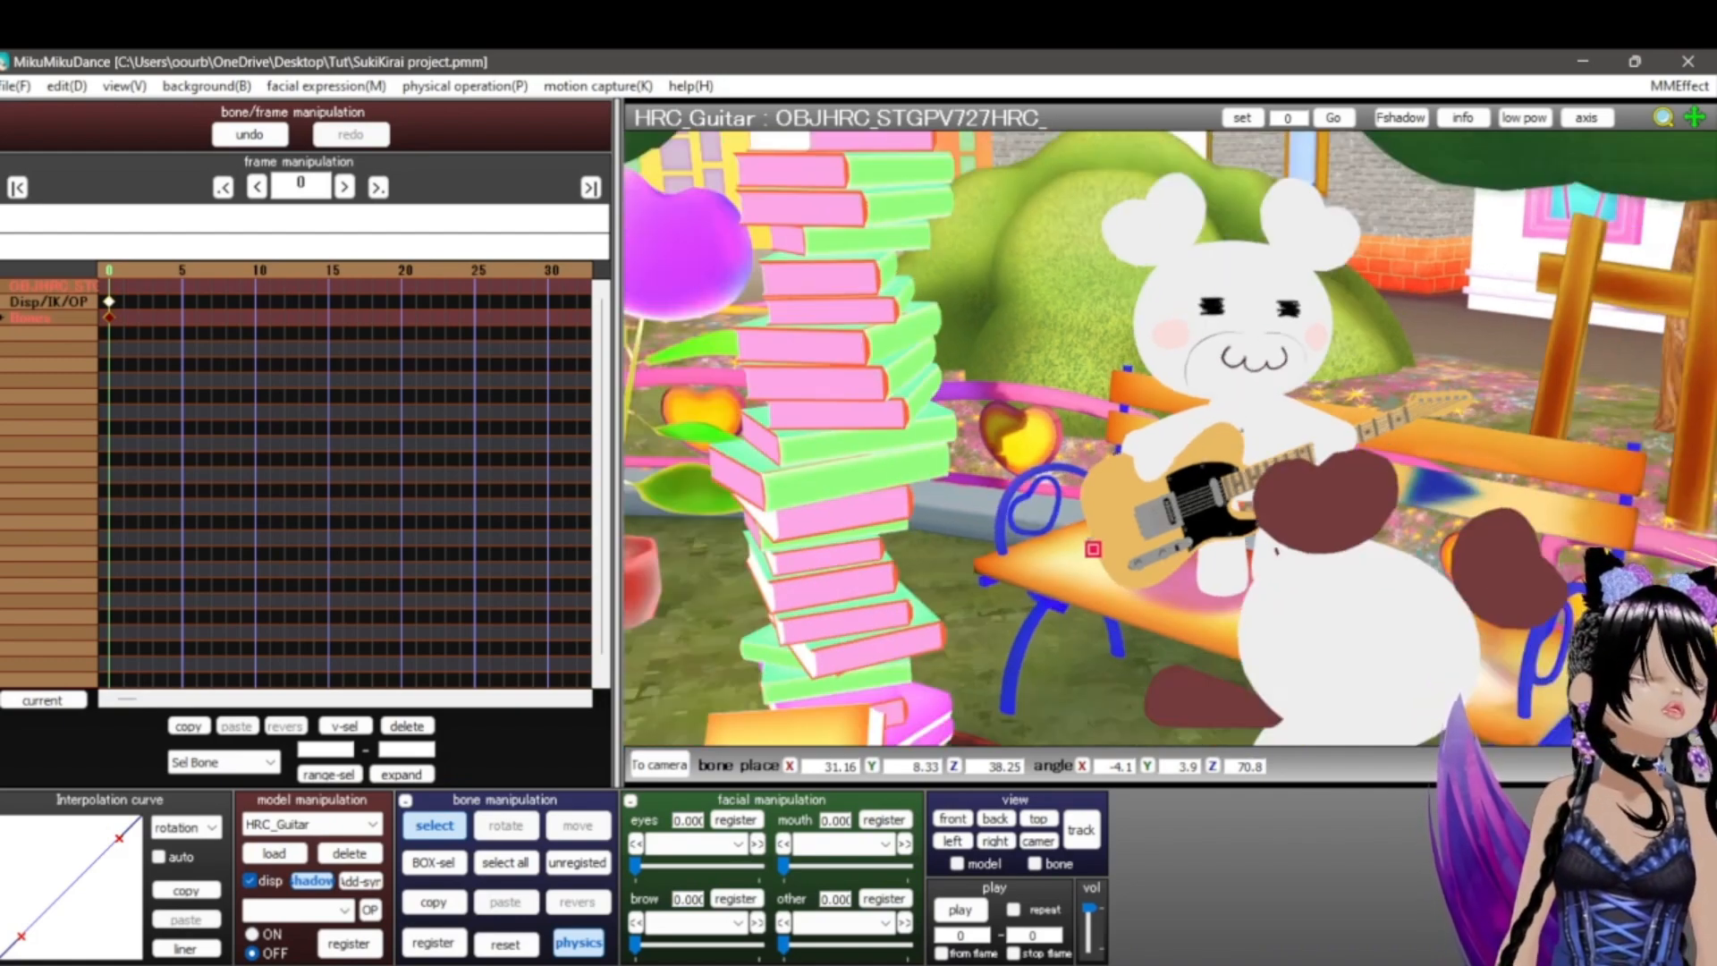
pyautogui.moveTo(1169, 439); pyautogui.dragTo(1216, 438, button='right')
pyautogui.moveTo(1216, 438); pyautogui.dragTo(1181, 465, button='middle')
pyautogui.scroll(-3, 787, 447)
pyautogui.scroll(-6, 1180, 465)
pyautogui.moveTo(1181, 465); pyautogui.dragTo(1220, 487, button='right')
pyautogui.scroll(10, 1170, 439)
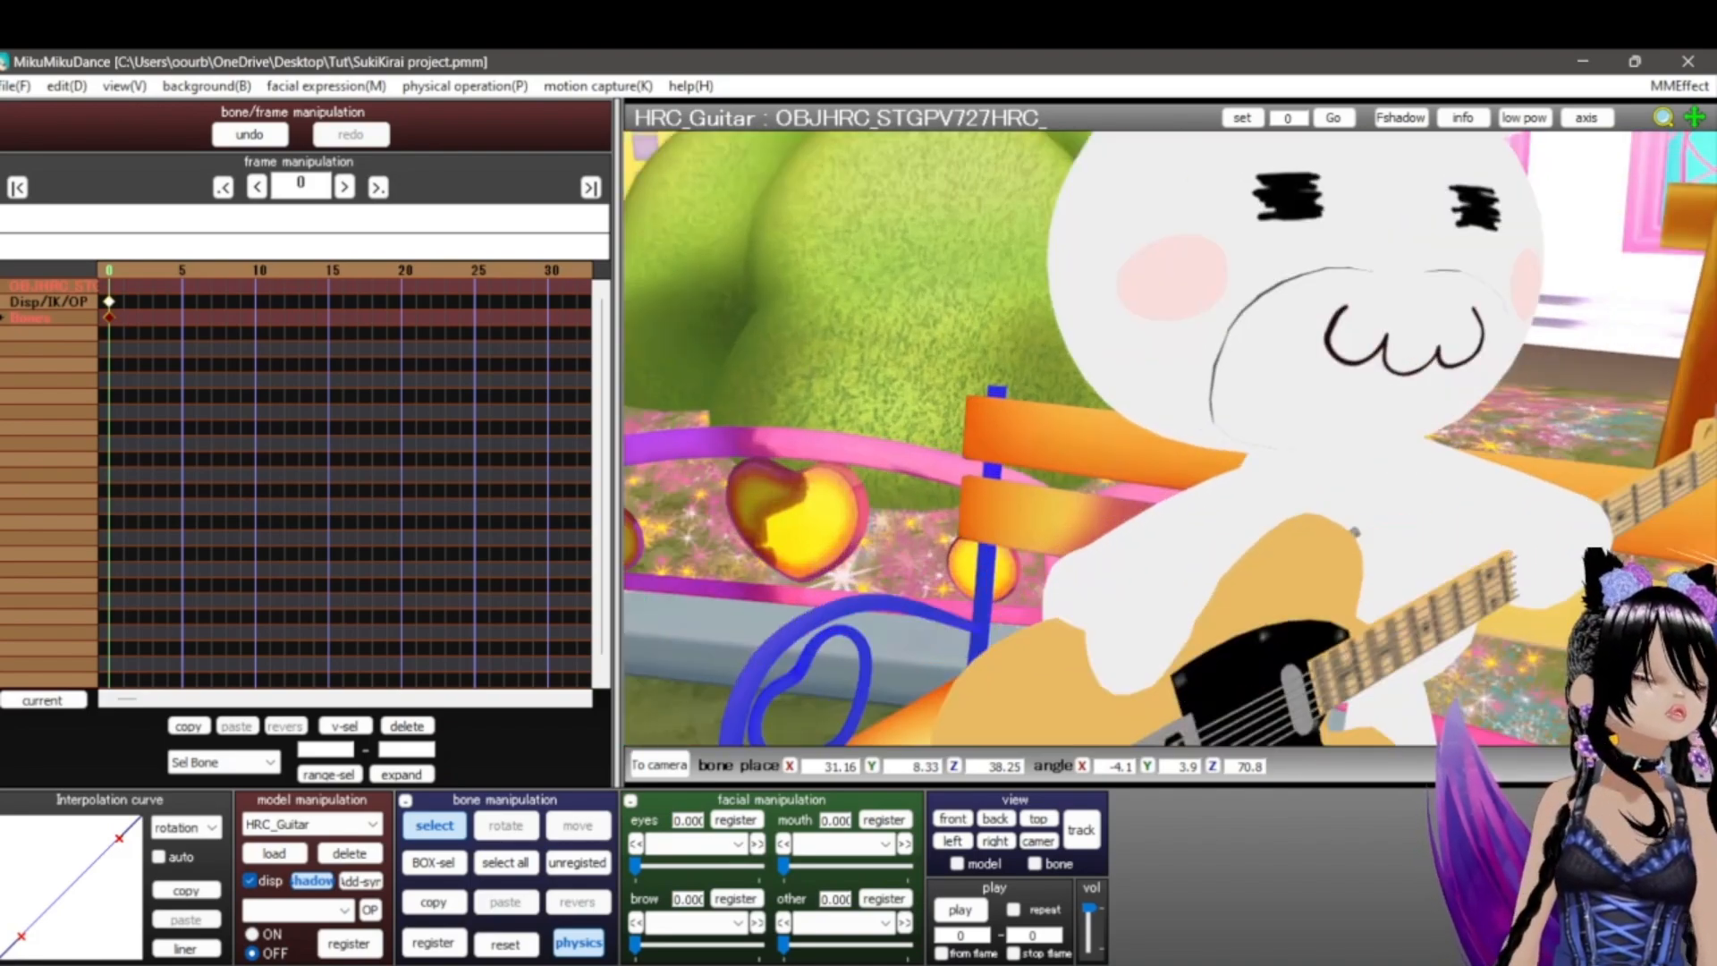
# Step: Play the animation with the white bear and the guitar in view to check the prop against the bear's motion
pyautogui.scroll(-2, 1169, 438)
pyautogui.moveTo(921, 447); pyautogui.dragTo(1187, 444, button='middle')
pyautogui.scroll(-5, 1395, 438)
pyautogui.scroll(5, 1395, 438)
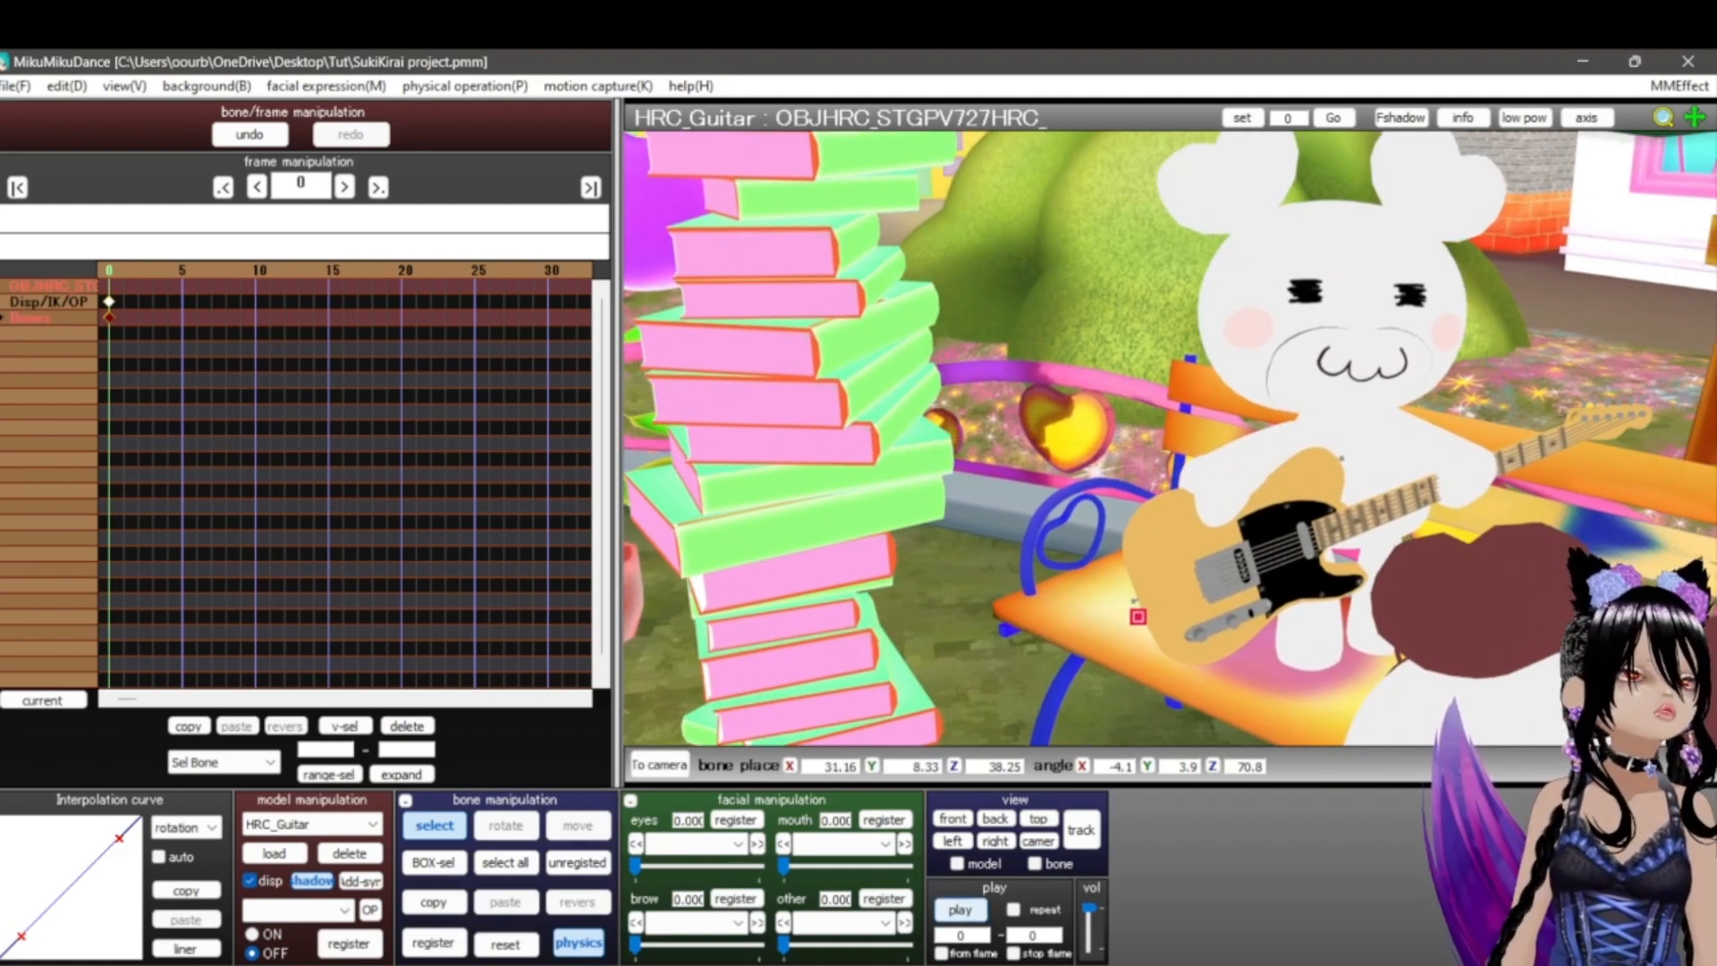
pyautogui.click(959, 910)
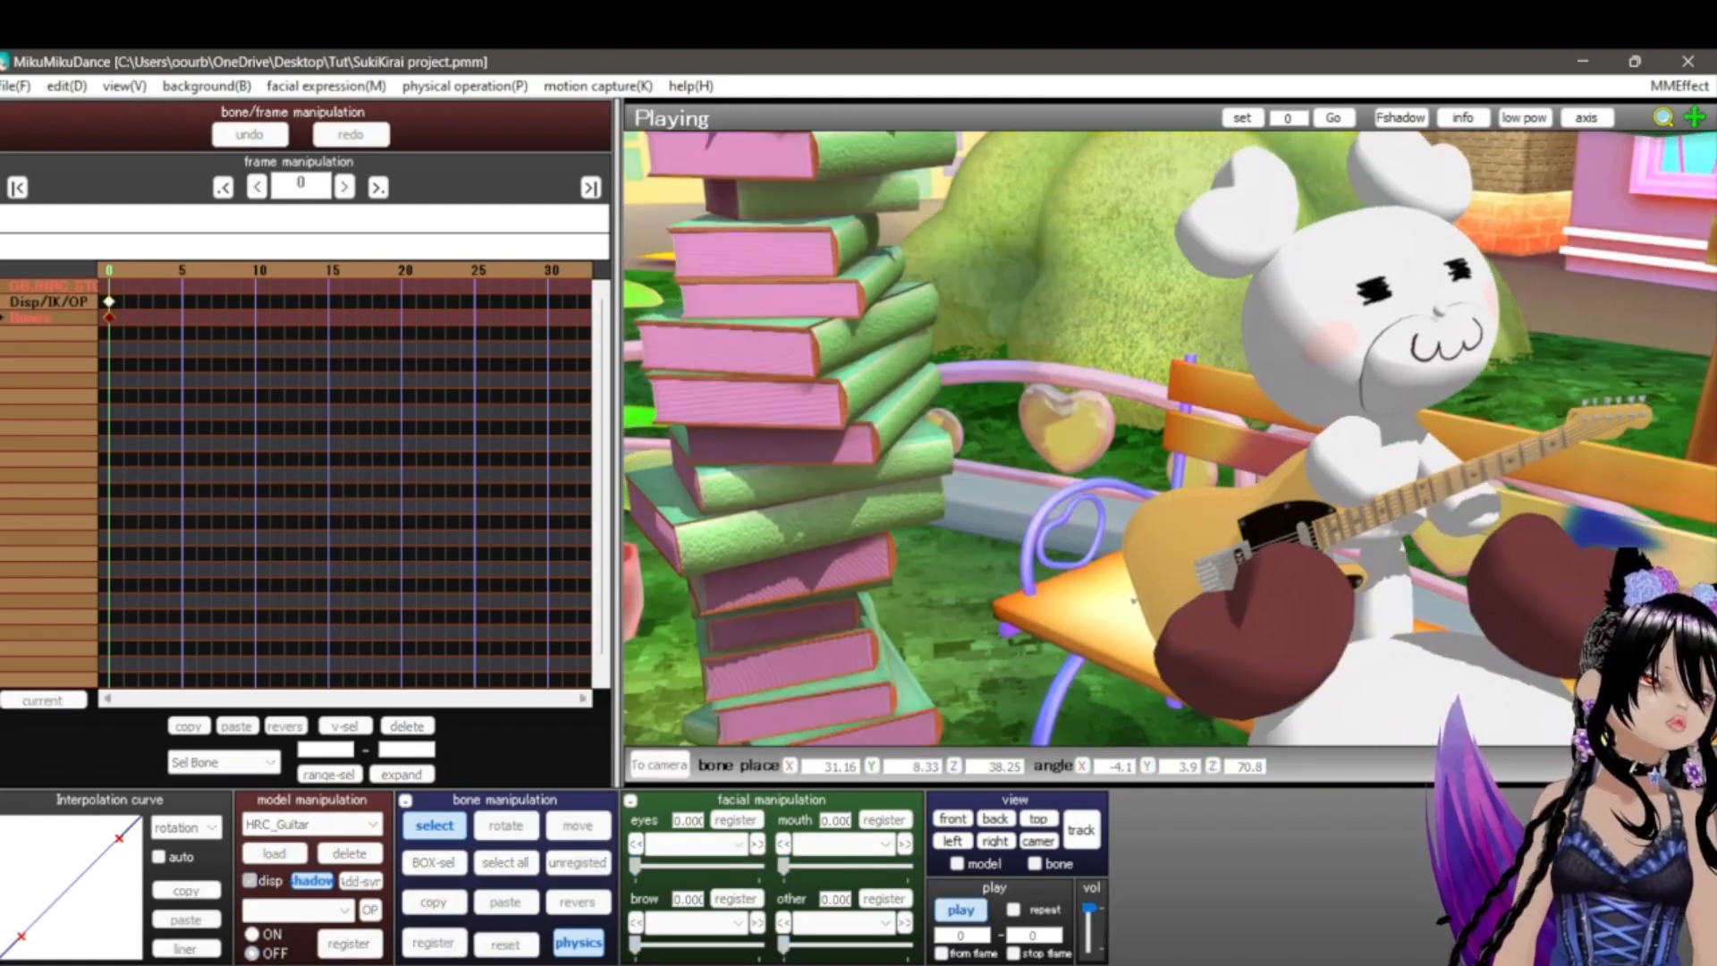